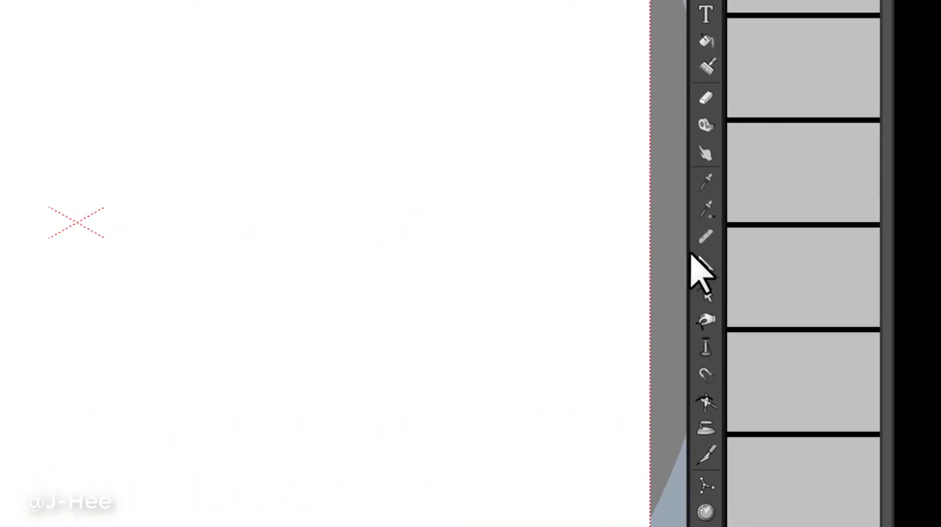
Draw a shallow arc across the upper-left part of the canvas with the Geometric tool.
left_click(701, 264)
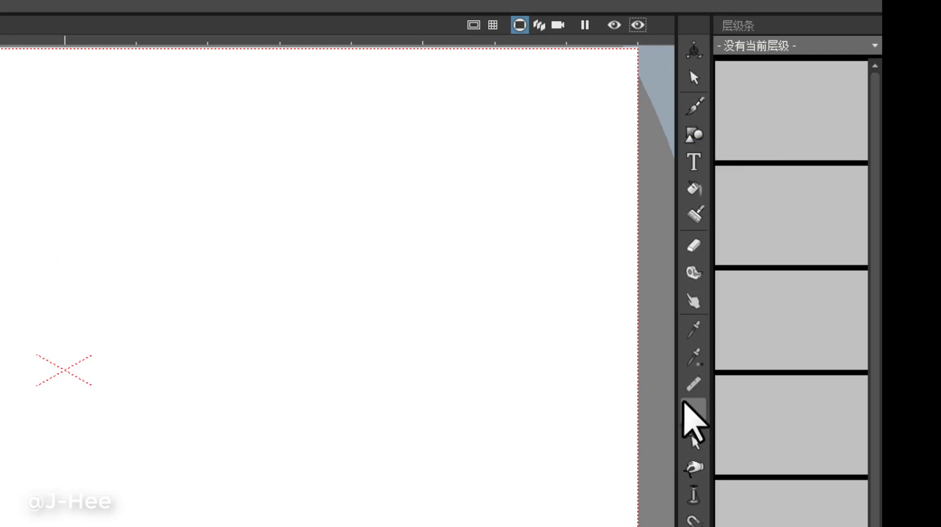
left_click(695, 136)
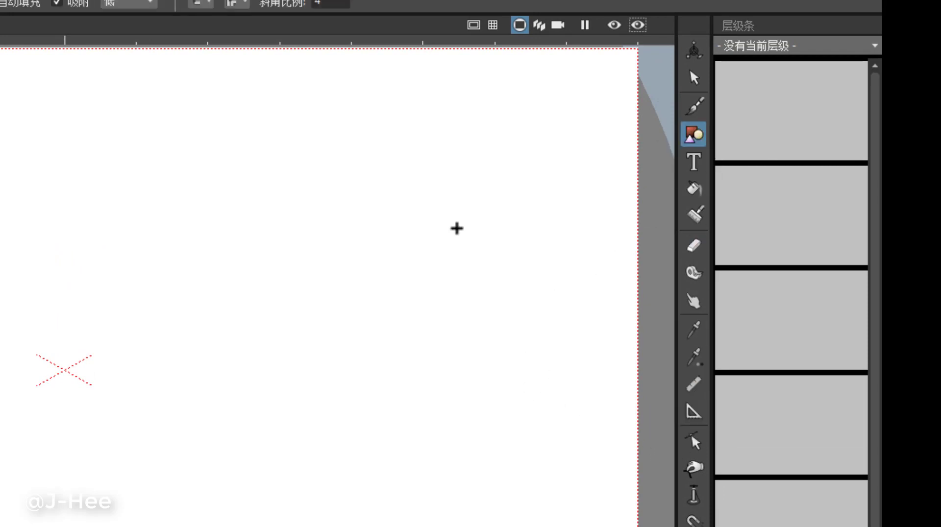
left_click_drag(268, 297, 0, 175)
left_click(140, 240)
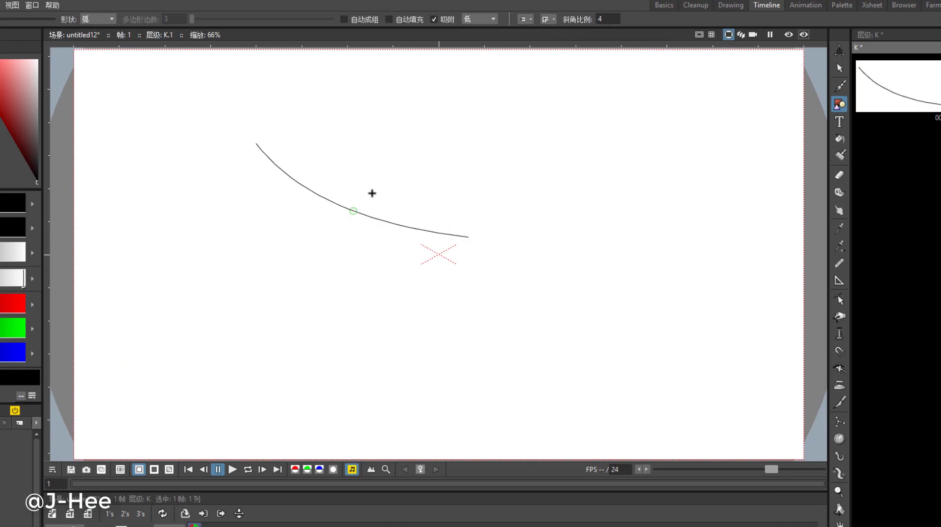
Draw an ellipse beside the arc, above the canvas centre, using the Geometric tool's ellipse (椭圆) shape.
left_click(98, 17)
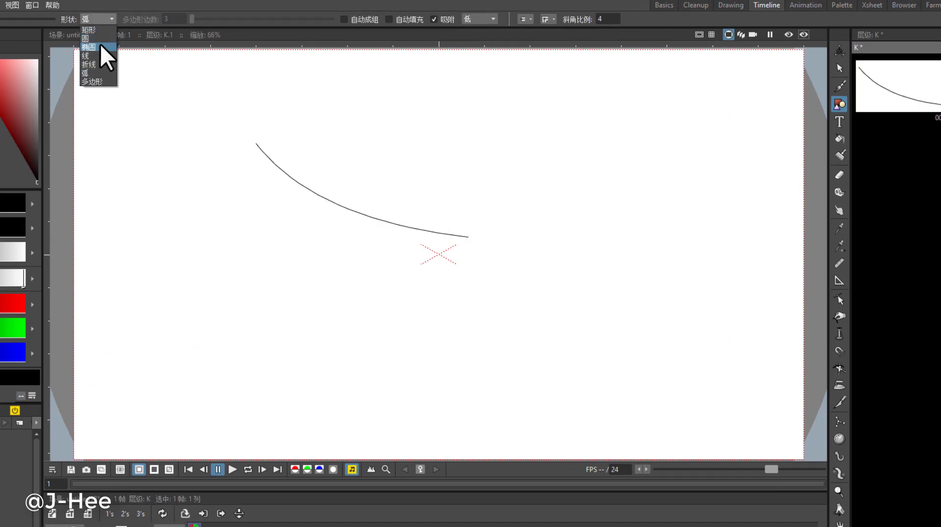
left_click(100, 43)
left_click_drag(381, 145, 501, 230)
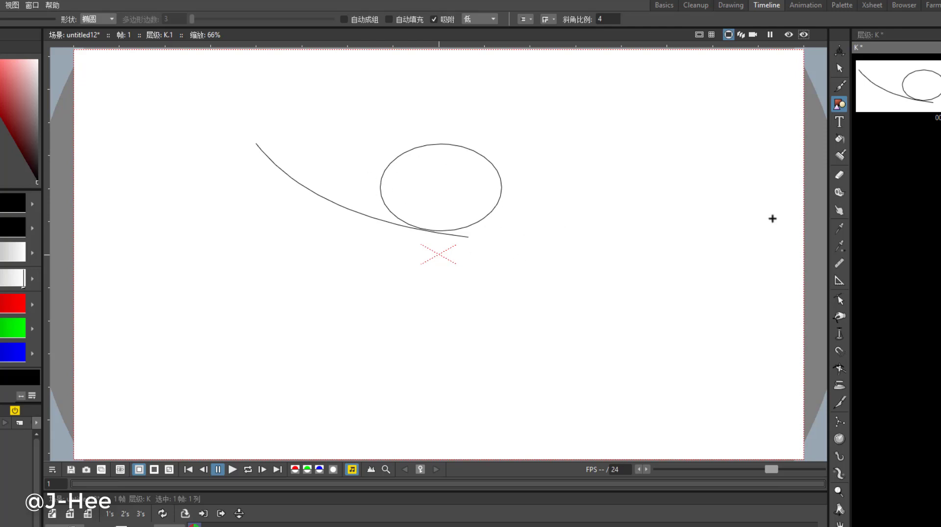
Activate the Assistant tool, delete the drawing from frame 1 and check the available assistant types.
left_click(839, 280)
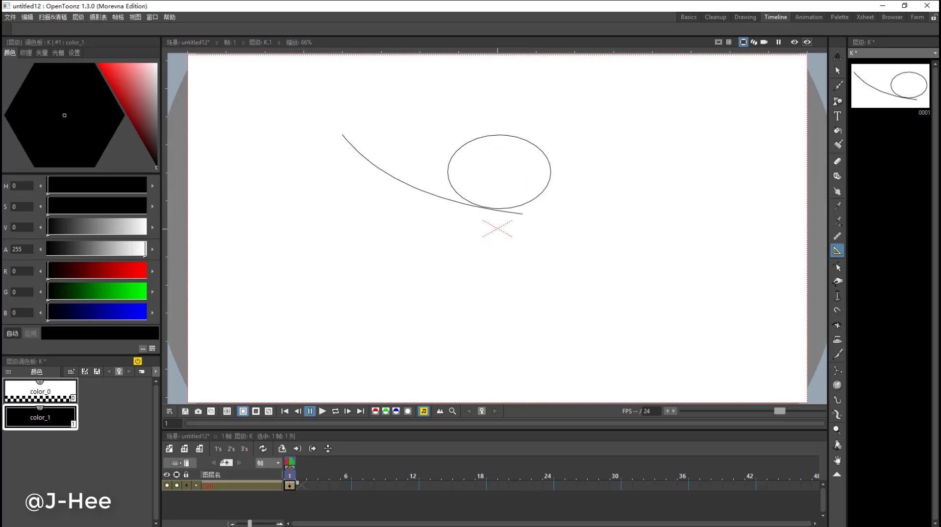
key("Delete")
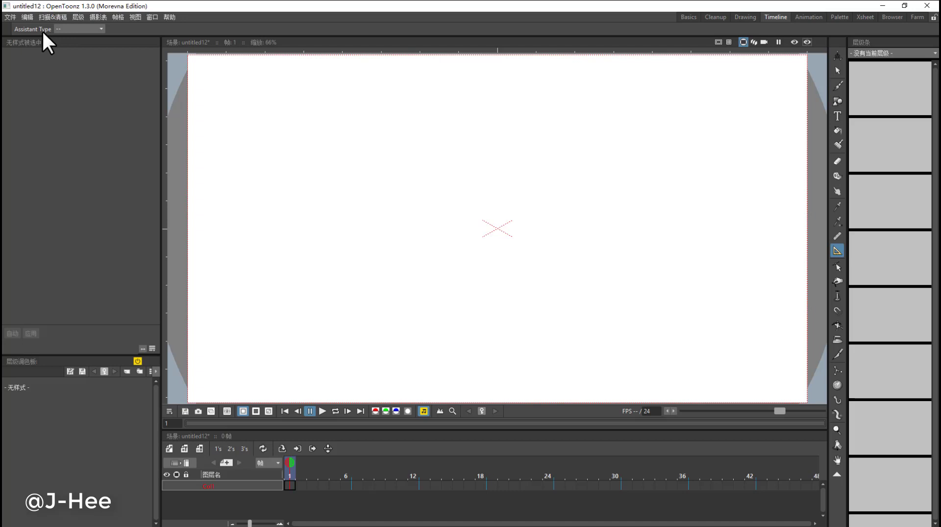
left_click(72, 29)
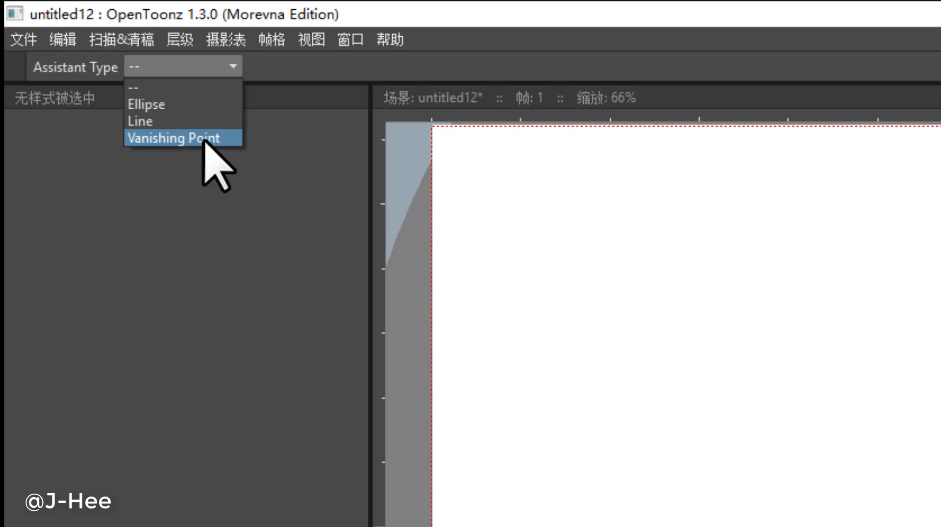
left_click(135, 87)
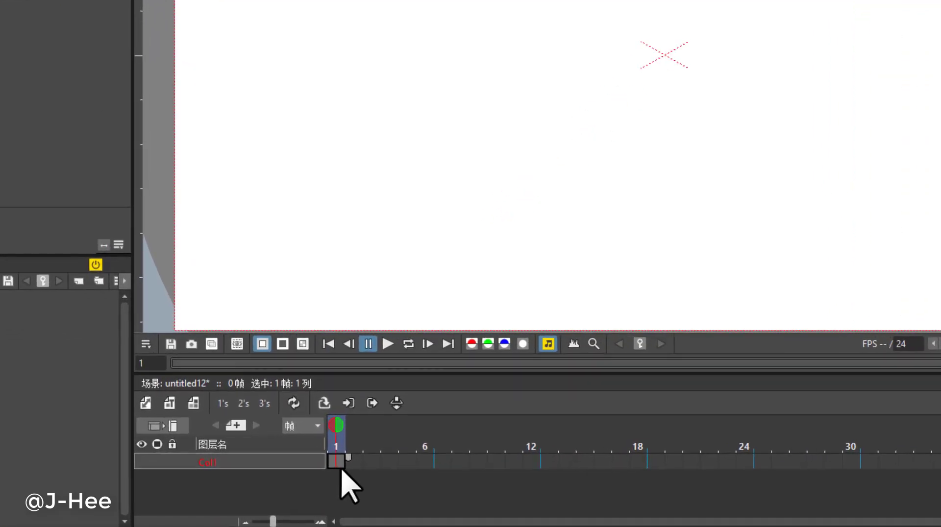
Create a new level of type Assistants Level at frame 1 of the empty column.
right_click(338, 462)
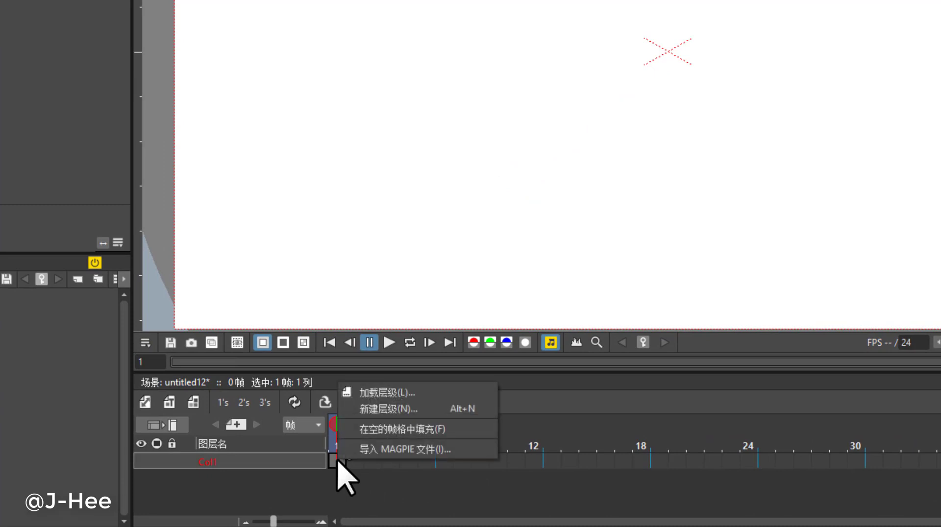
left_click(401, 410)
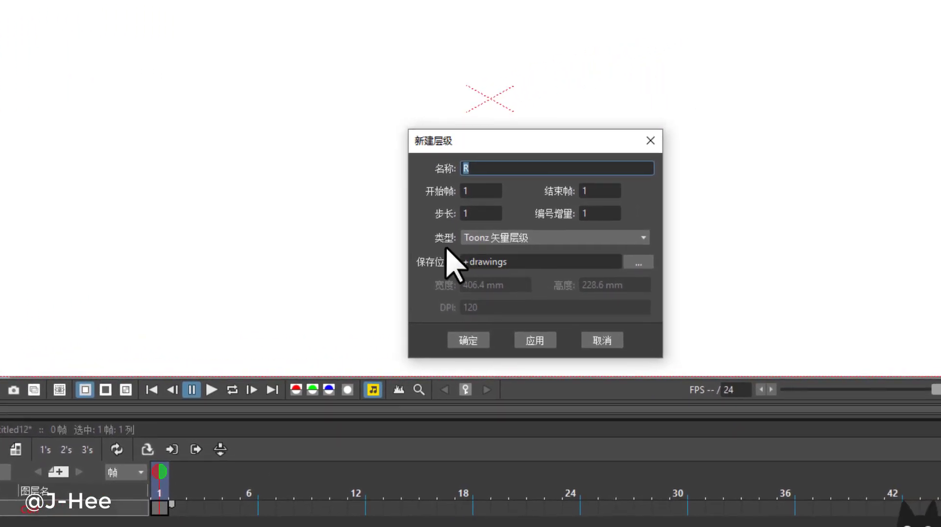
left_click(542, 238)
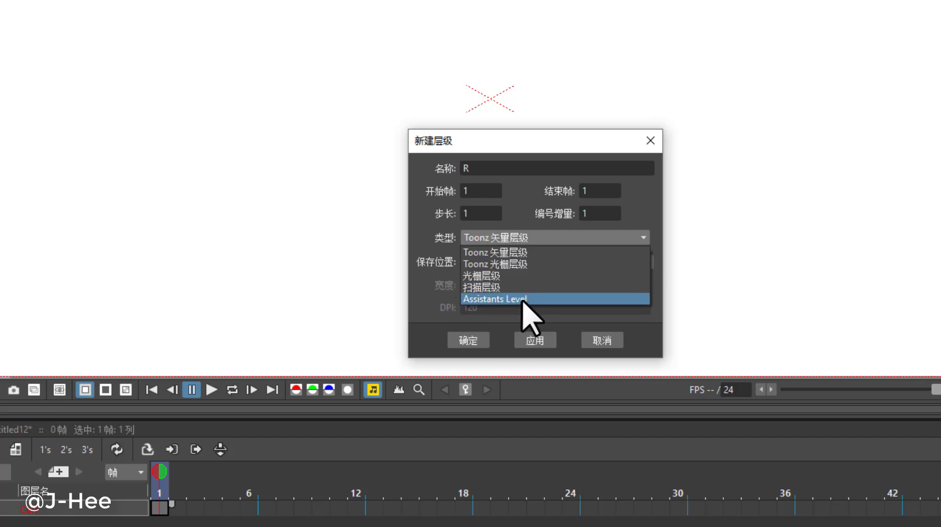
left_click(522, 300)
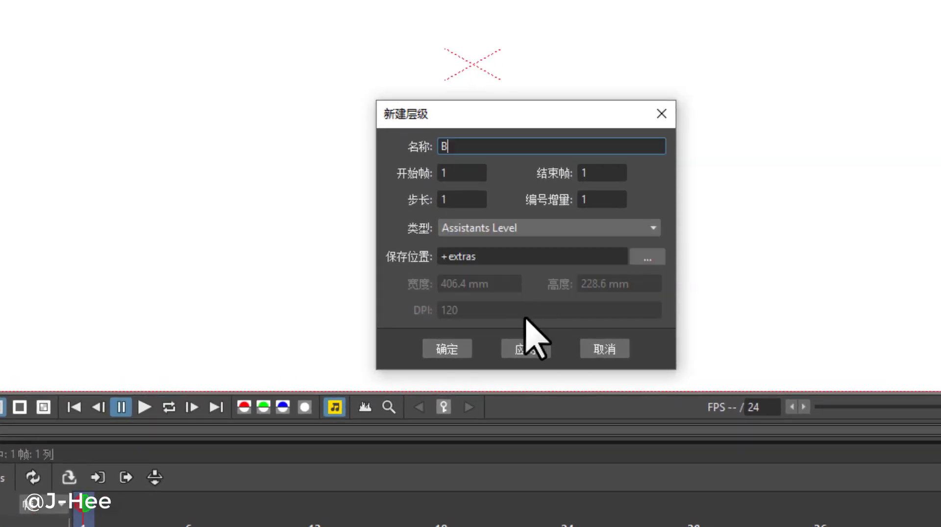
left_click(459, 354)
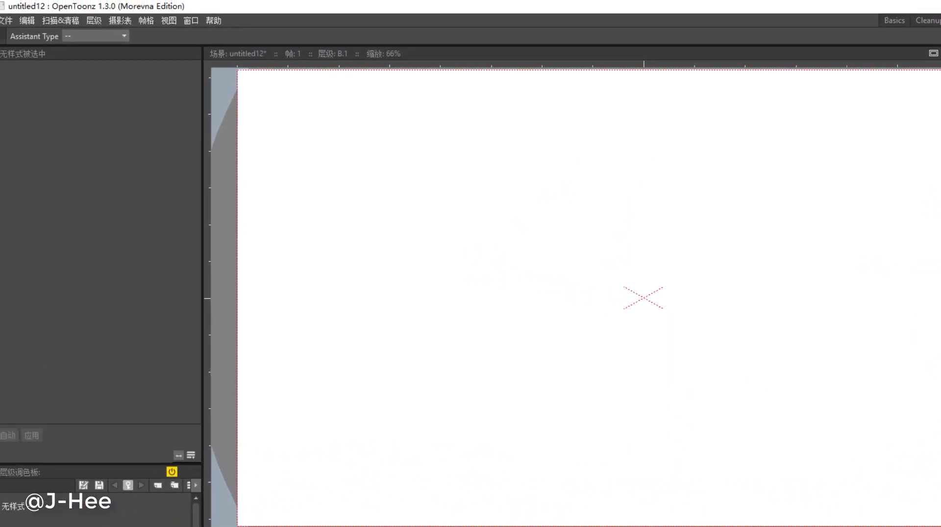
Add an Ellipse assistant and move its centre close to the middle of the canvas.
left_click(99, 38)
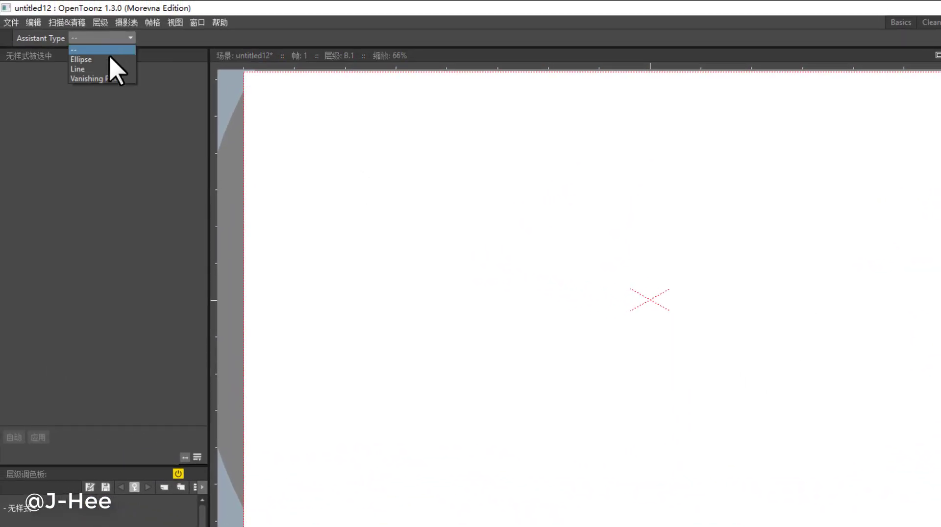
left_click(108, 55)
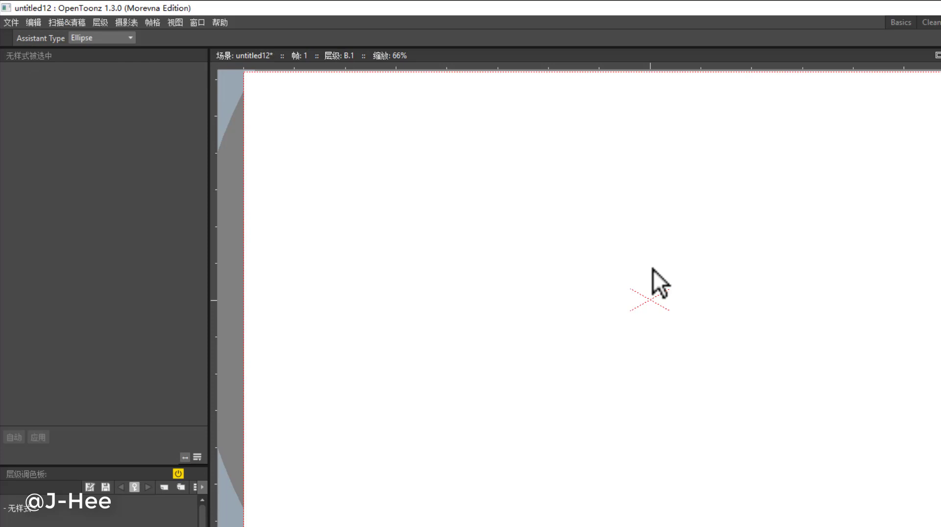
left_click(502, 257)
left_click_drag(505, 258, 504, 228)
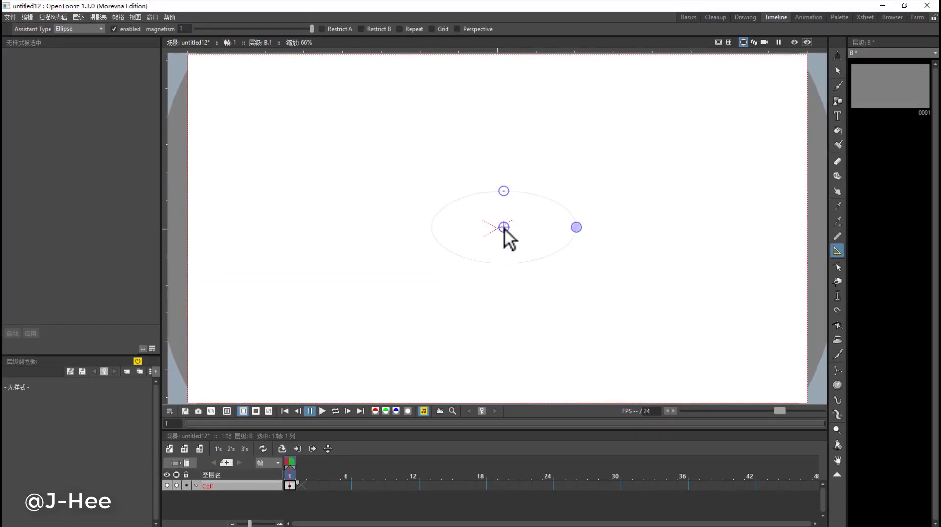
left_click(505, 237)
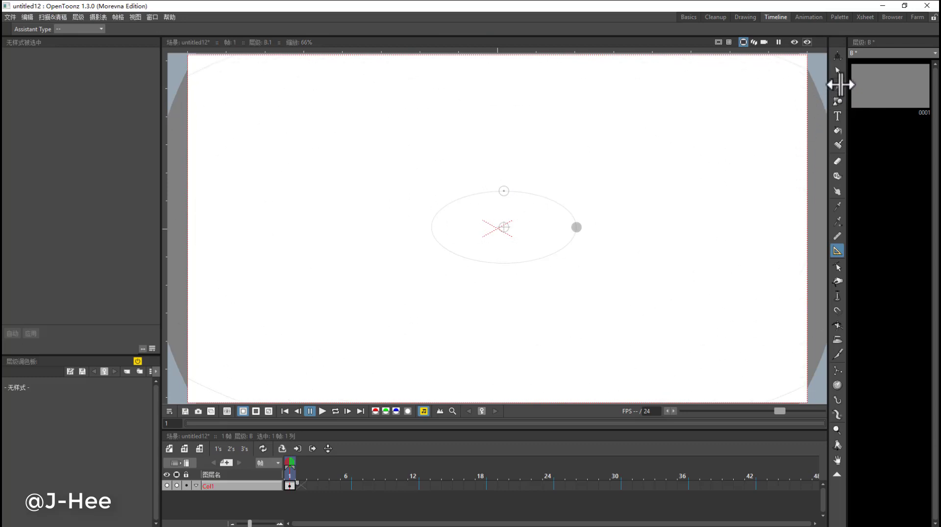
Select the Brush tool and create a new Toonz vector level (Toonz 矢量层级) for drawing with the default settings.
left_click(849, 87)
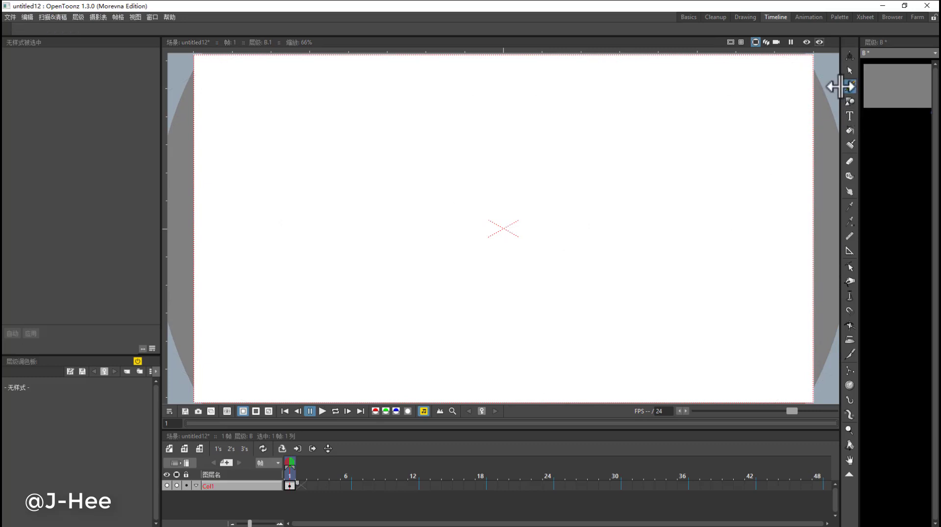
left_click_drag(835, 85, 808, 93)
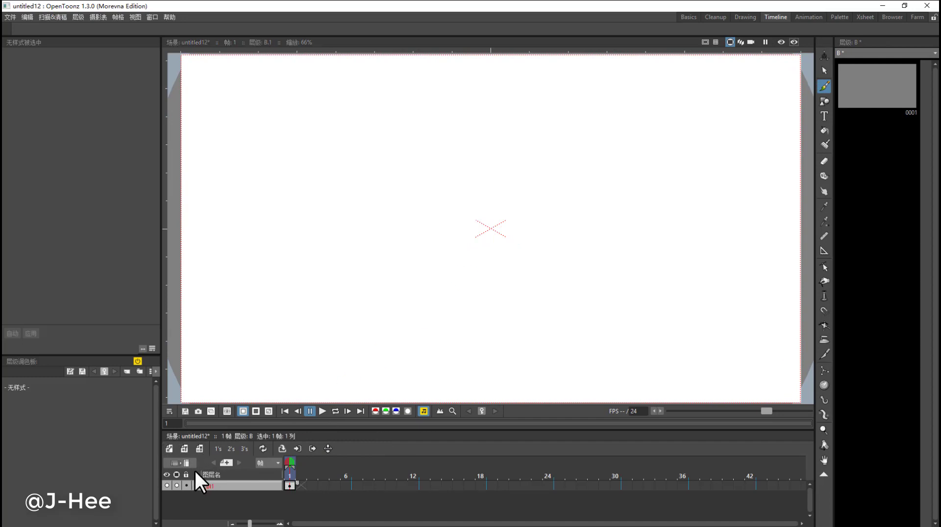
left_click(178, 448)
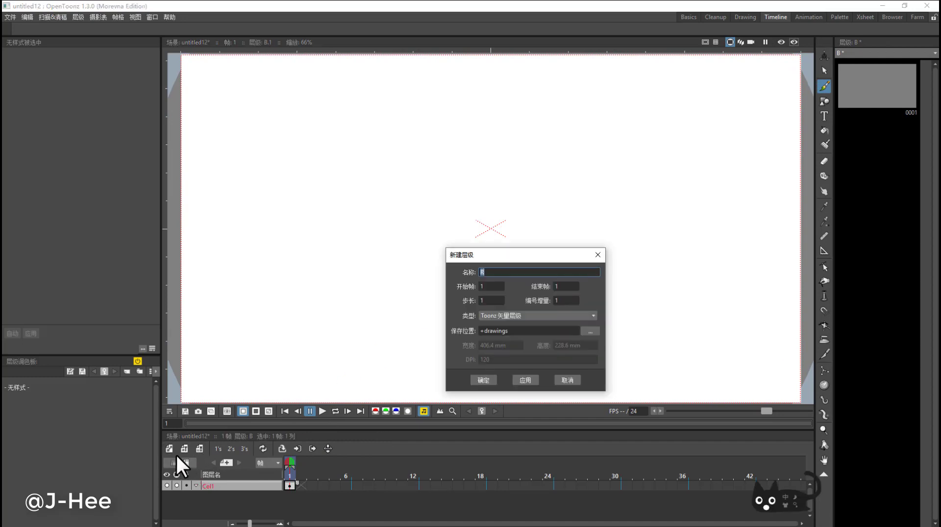
left_click(486, 379)
Paint four concentric ellipses around the canvas centre with the Brush, following the ellipse assistant.
mouse_move(552, 246)
left_mouse_down()
mouse_move(486, 261)
mouse_move(444, 211)
mouse_move(529, 204)
mouse_move(556, 217)
left_mouse_up()
mouse_move(447, 267)
left_mouse_down()
mouse_move(590, 235)
mouse_move(399, 216)
mouse_move(395, 236)
mouse_move(507, 313)
mouse_move(500, 143)
mouse_move(406, 287)
mouse_move(516, 310)
mouse_move(380, 281)
left_mouse_up()
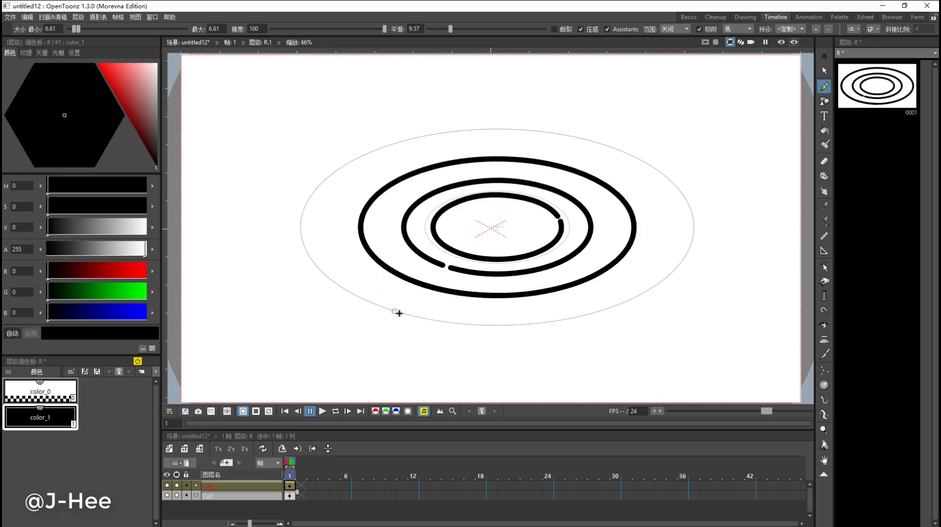
mouse_move(400, 312)
left_mouse_down()
mouse_move(670, 275)
mouse_move(568, 135)
mouse_move(522, 131)
left_mouse_up()
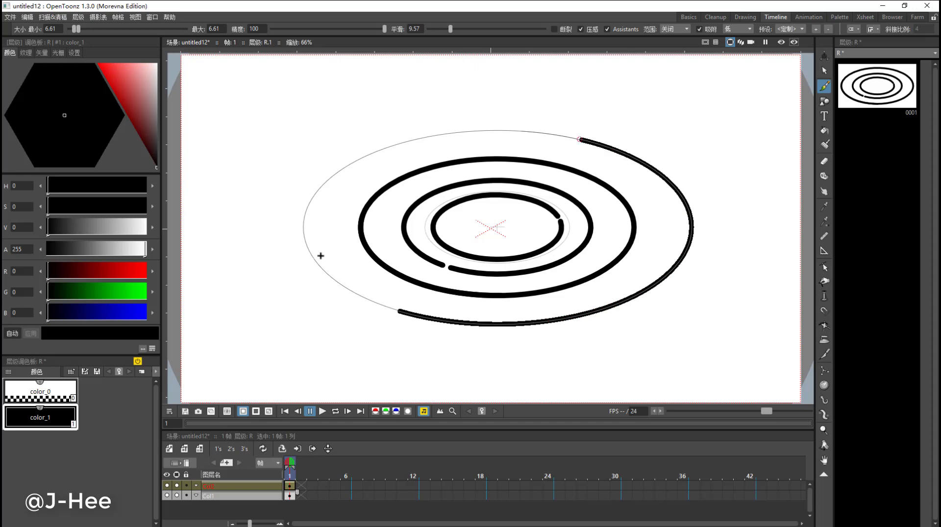
left_click_drag(482, 351, 500, 360)
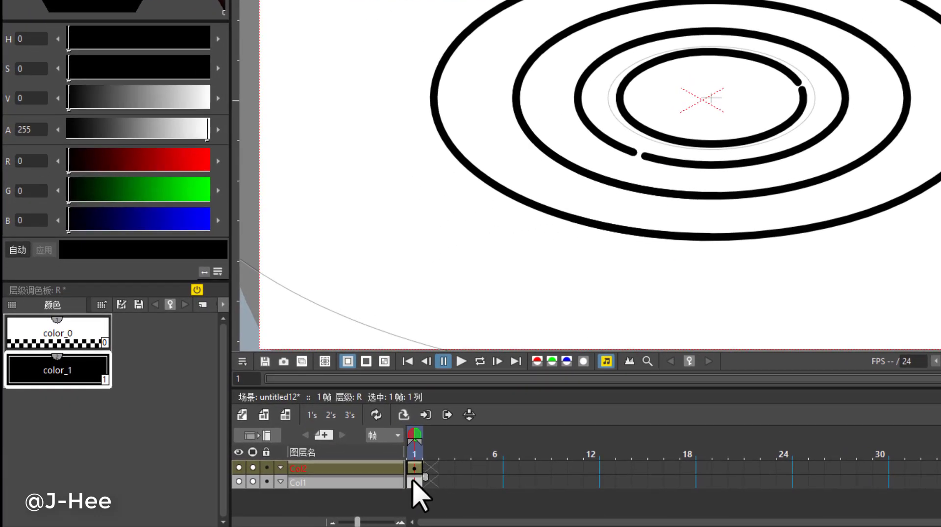
Add a Line assistant to the assistants level in Col1, placing it horizontally above the painted ellipses.
left_click(360, 489)
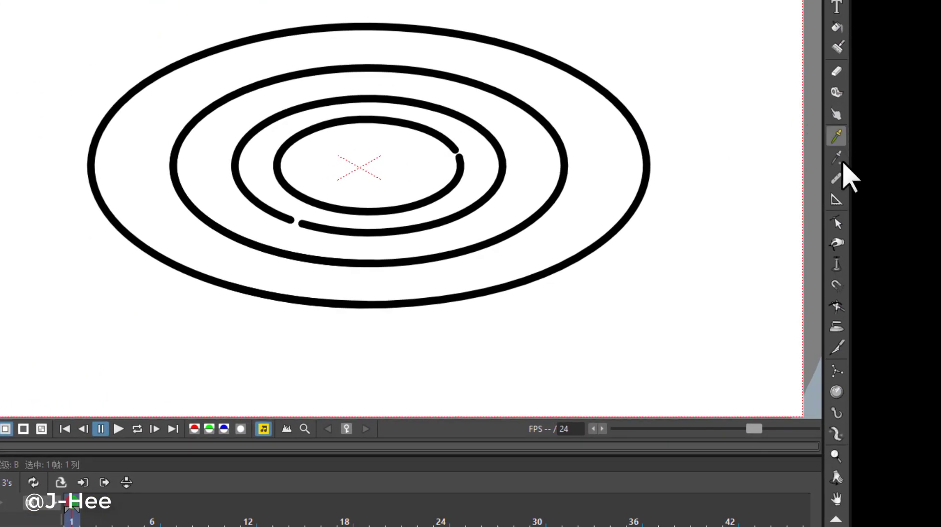
left_click(838, 201)
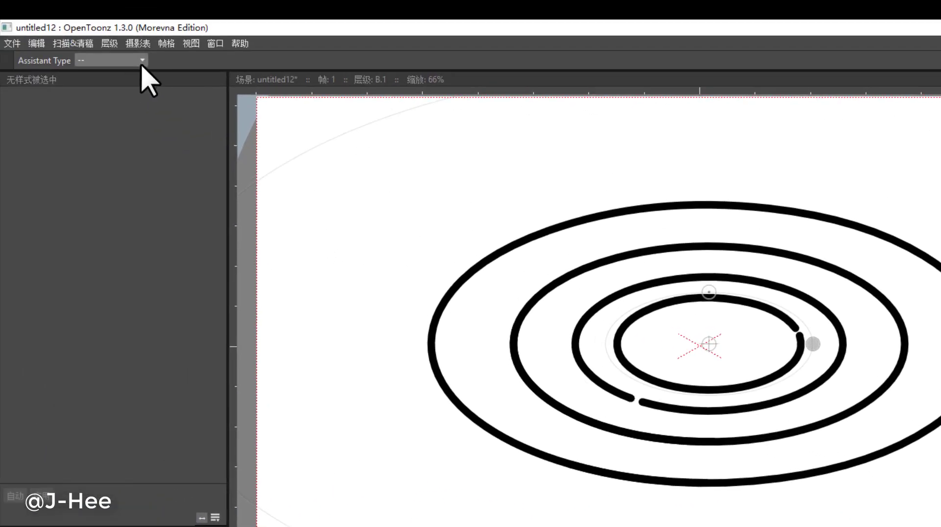
left_click(142, 62)
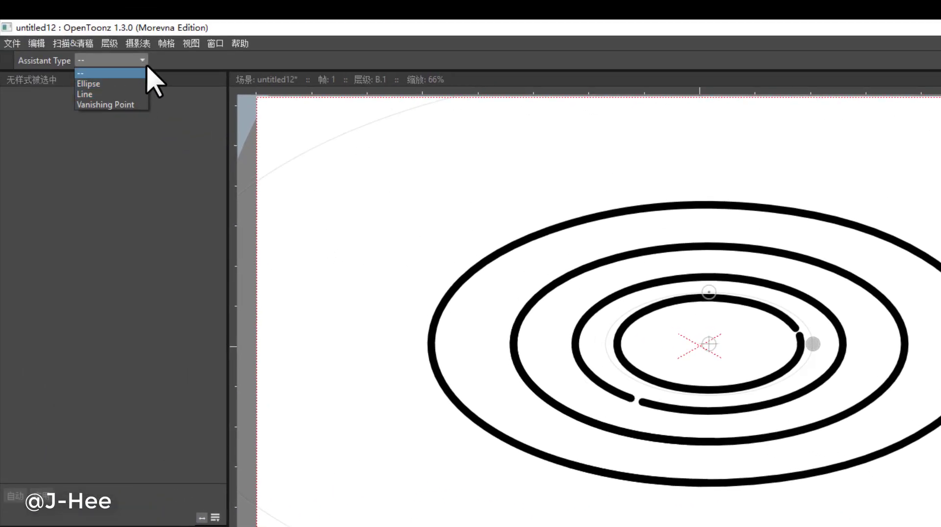
left_click(125, 95)
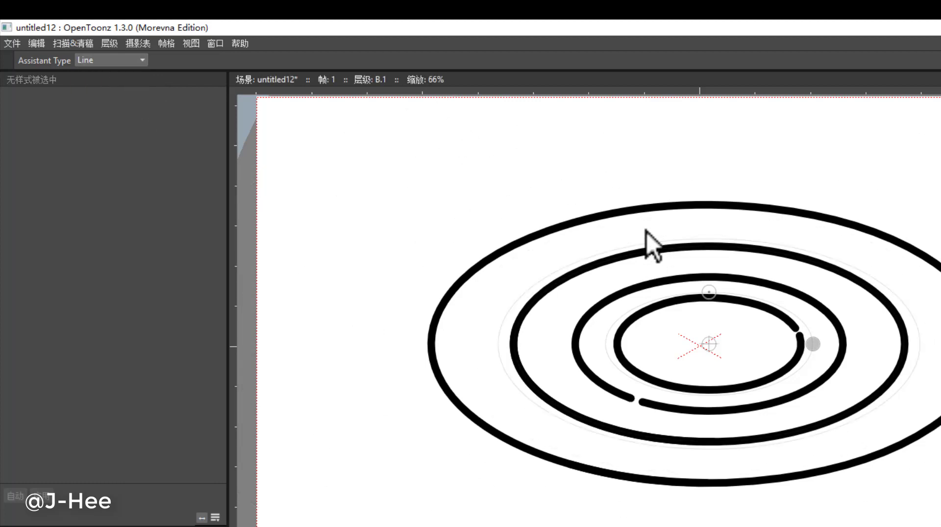
left_click(468, 169)
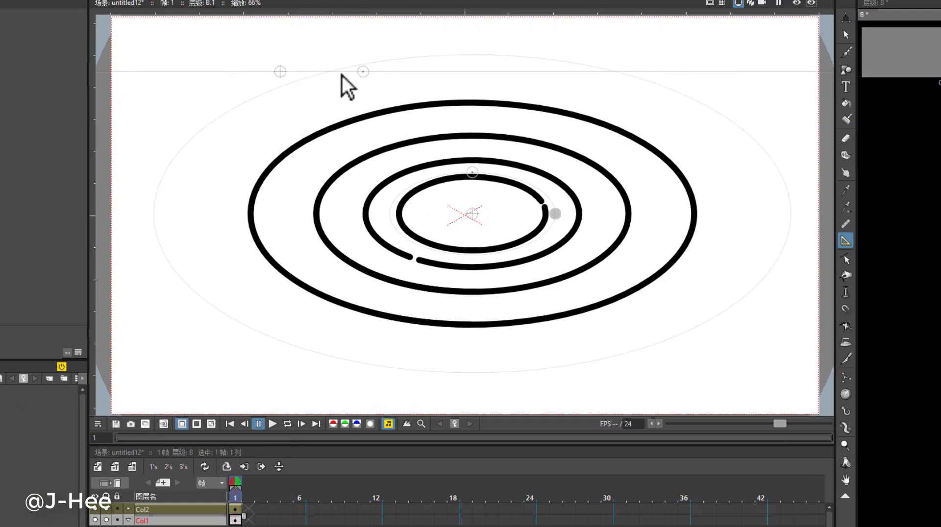
Brush straight strokes along the line assistant and a curved stroke along the ellipse assistant on the vector level in Col2.
left_click(234, 510)
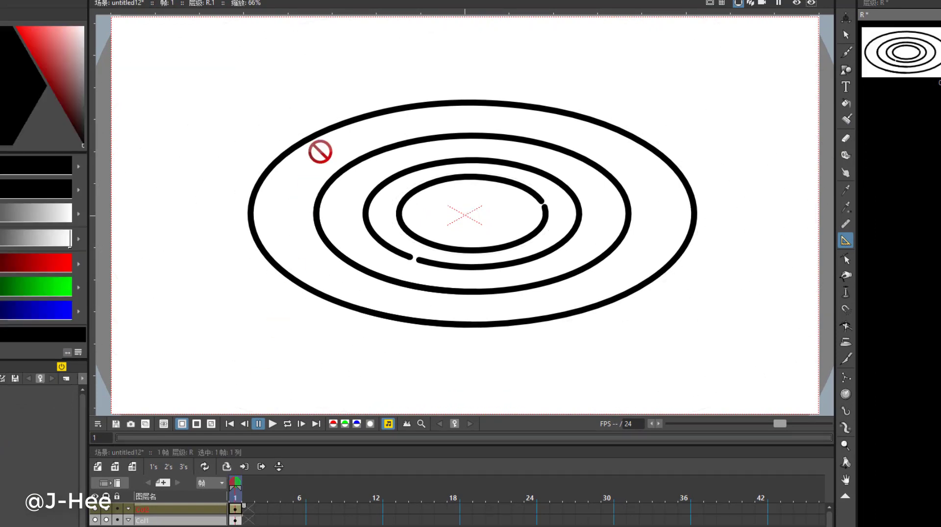
left_click(847, 51)
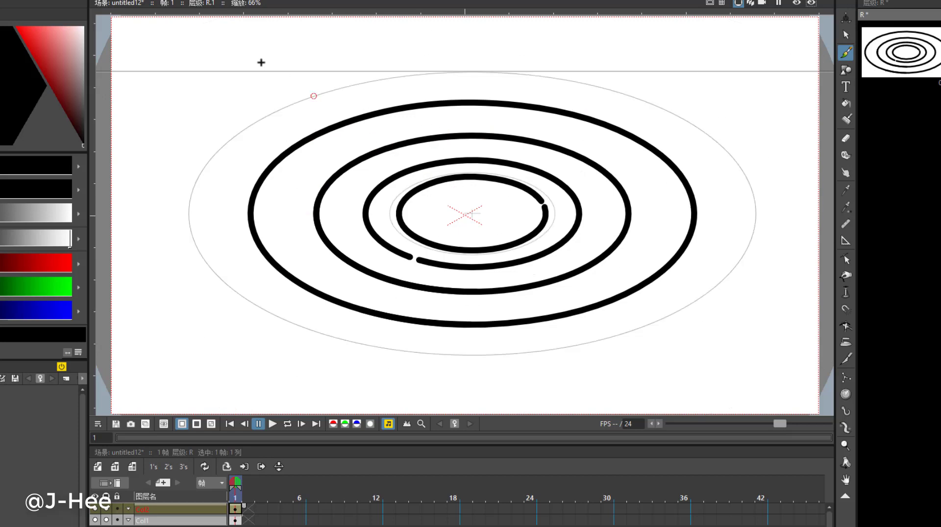
left_click_drag(263, 67, 573, 79)
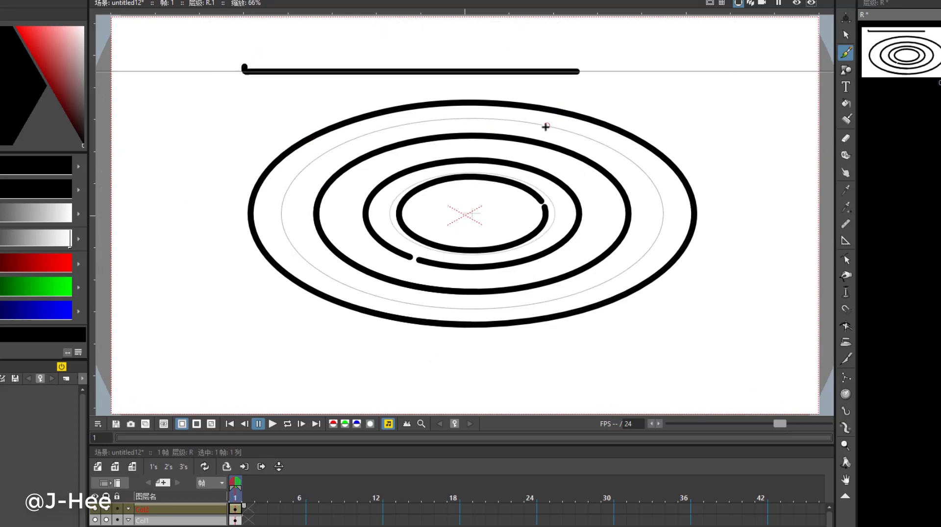
mouse_move(460, 56)
left_mouse_down()
mouse_move(697, 63)
mouse_move(669, 109)
left_mouse_up()
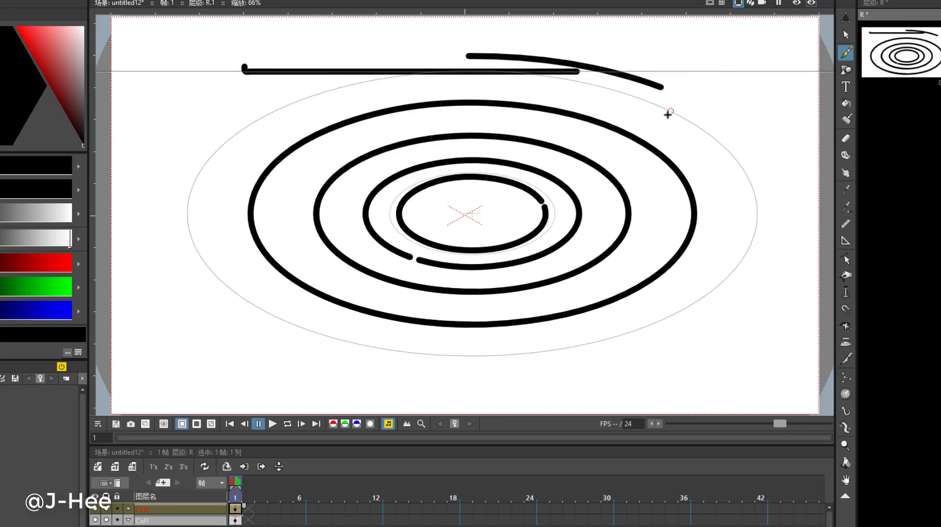
left_click_drag(642, 74, 736, 83)
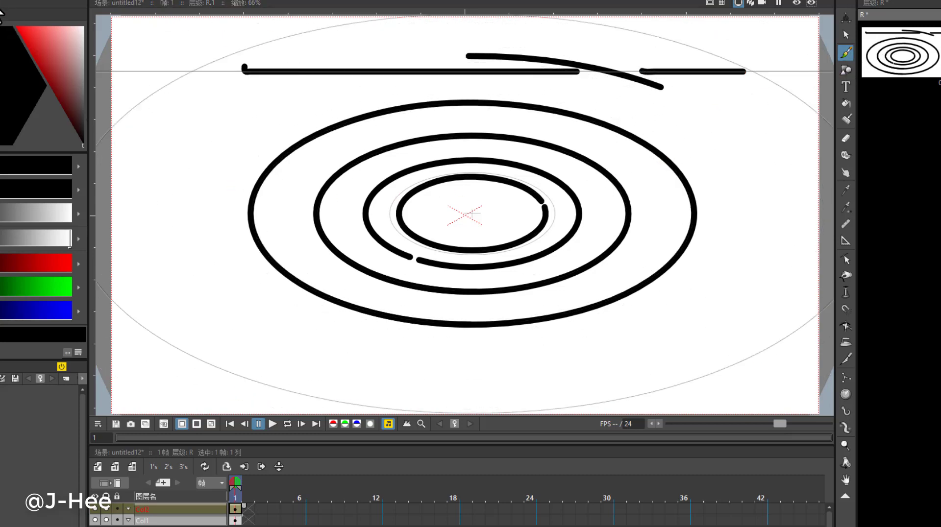
Add a Vanishing Point assistant to Col1 just below the painted ellipses, spreading its guide handles downward to both sides of the point.
left_click(845, 240)
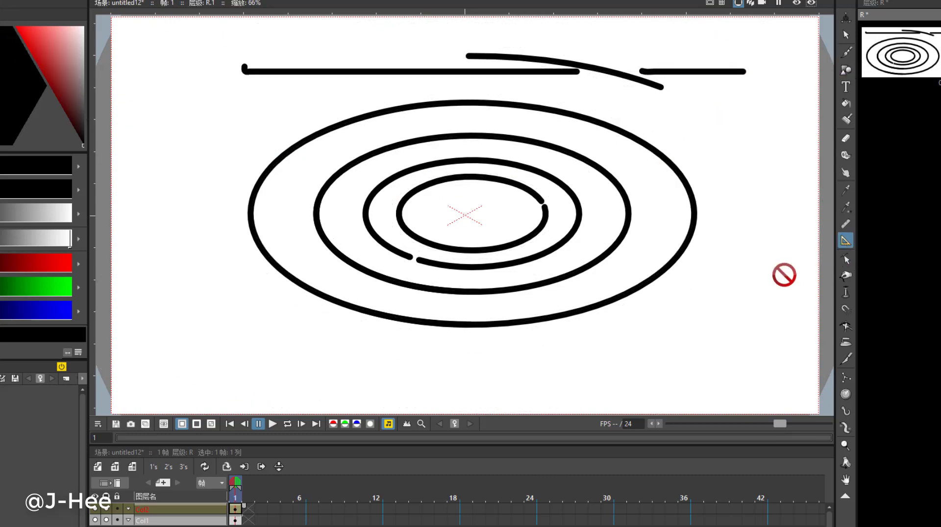
left_click(235, 521)
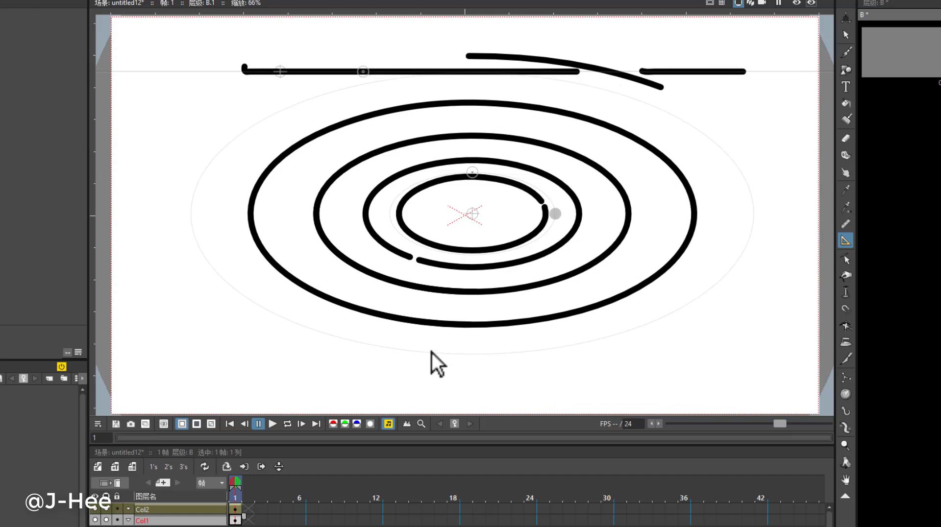
left_click(431, 356)
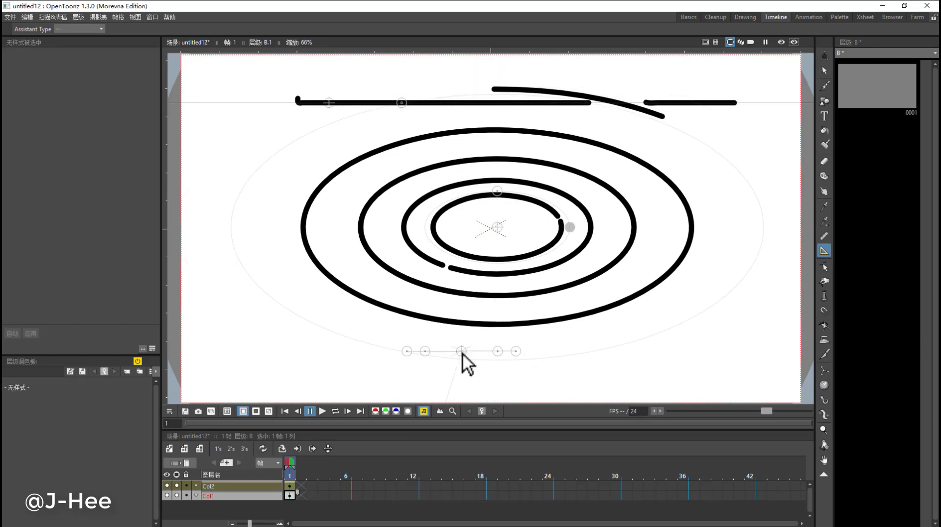
left_click_drag(461, 351, 470, 331)
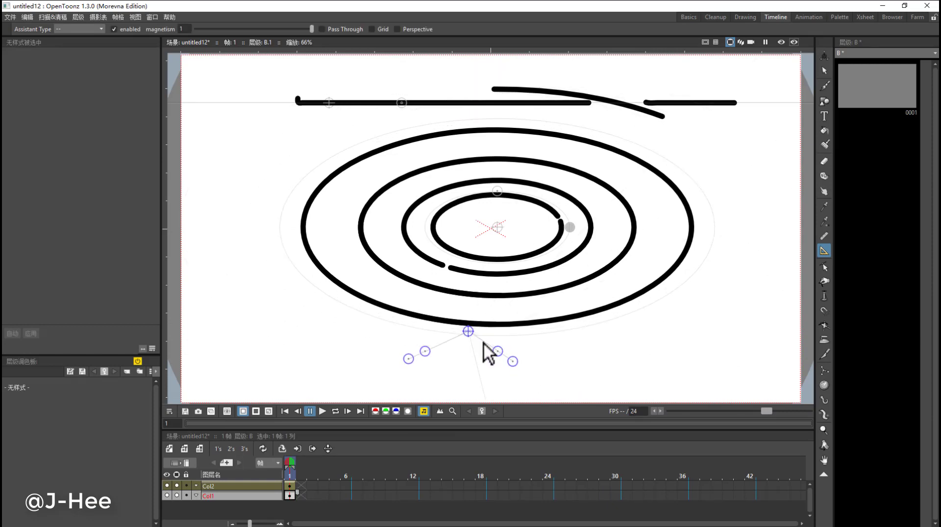
left_click_drag(513, 361, 529, 374)
left_click_drag(409, 360, 391, 372)
left_click_drag(470, 331, 464, 326)
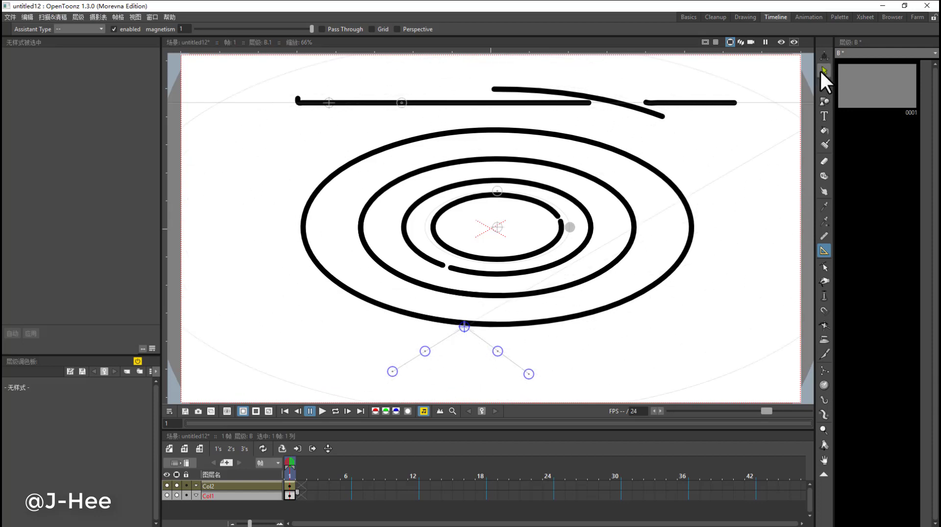
Brush straight strokes on the Col2 vector level radiating in all directions from the vanishing point, plus short strokes along the ellipse assistant.
key("b")
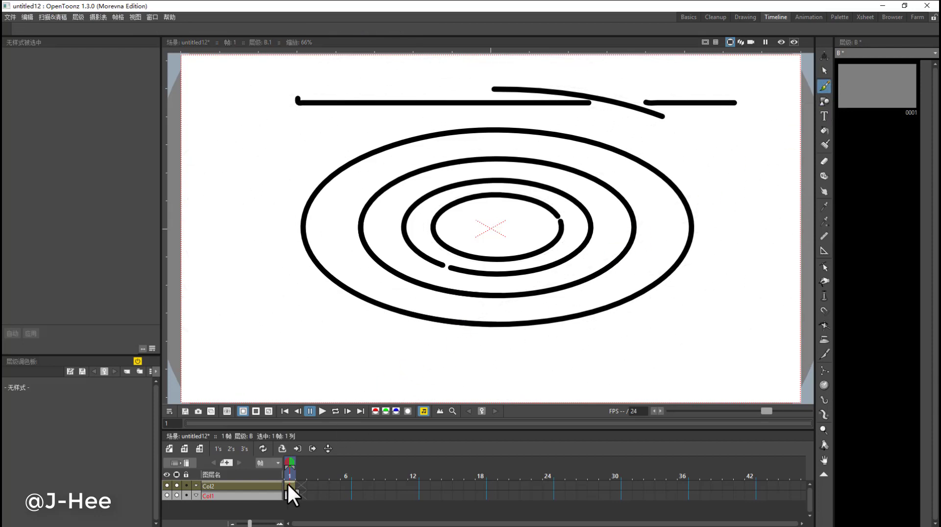
left_click(288, 487)
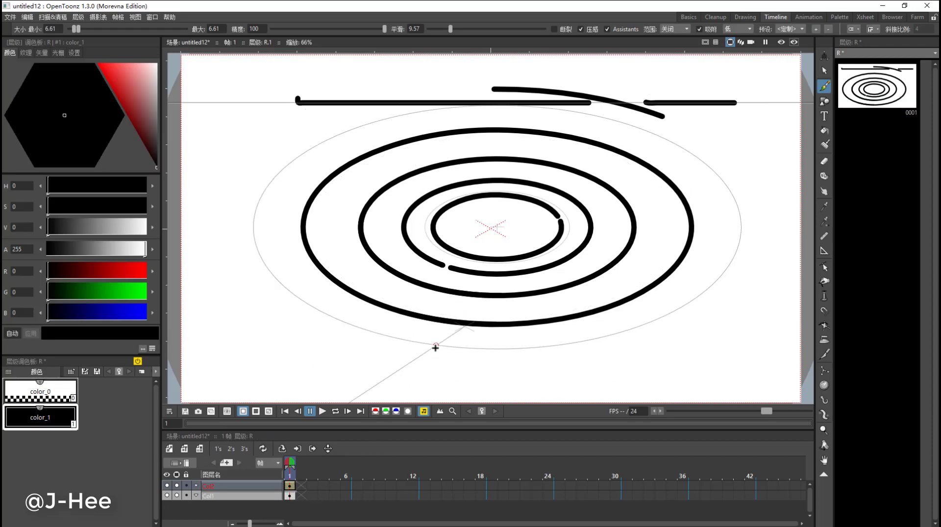
mouse_move(386, 379)
left_mouse_down()
mouse_move(466, 326)
mouse_move(527, 387)
left_mouse_up()
left_click_drag(521, 338, 532, 338)
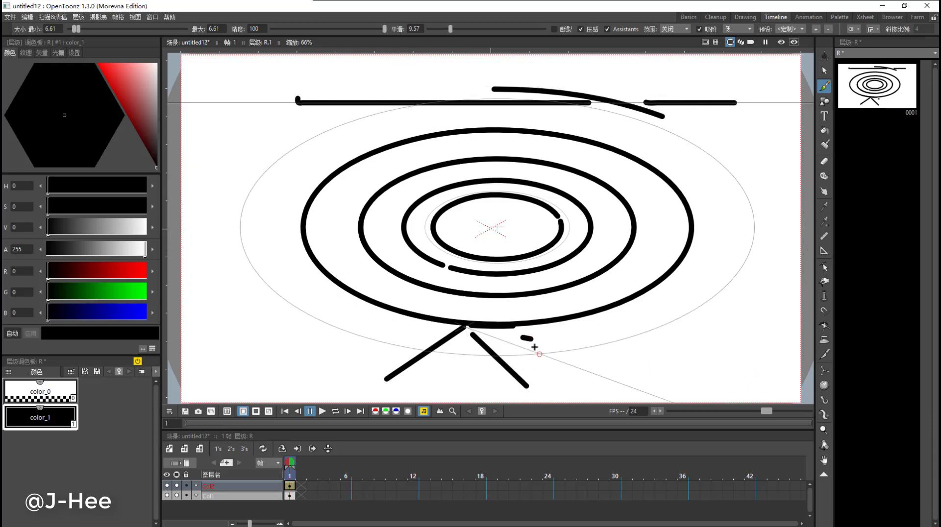
left_click_drag(447, 330, 366, 346)
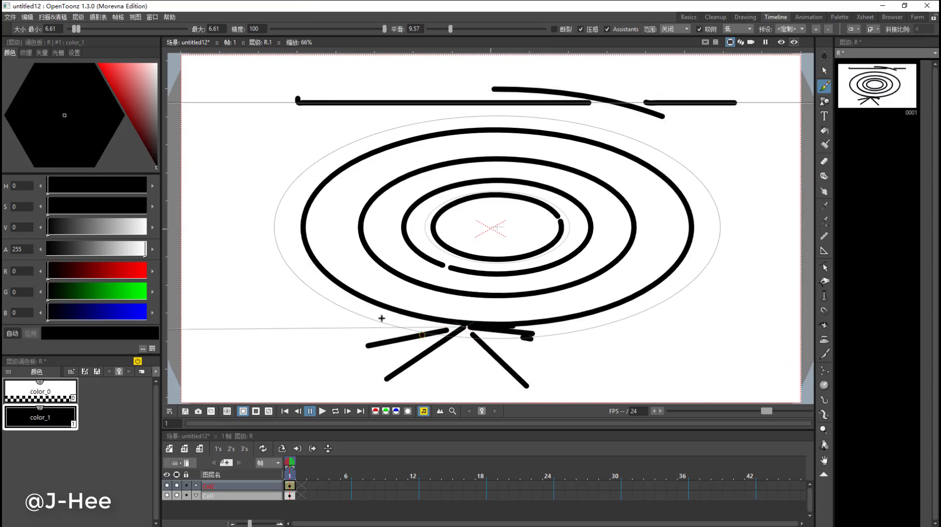
left_click_drag(368, 313, 533, 335)
mouse_move(447, 314)
left_mouse_down()
mouse_move(426, 284)
mouse_move(388, 271)
left_mouse_up()
left_click_drag(447, 250, 459, 304)
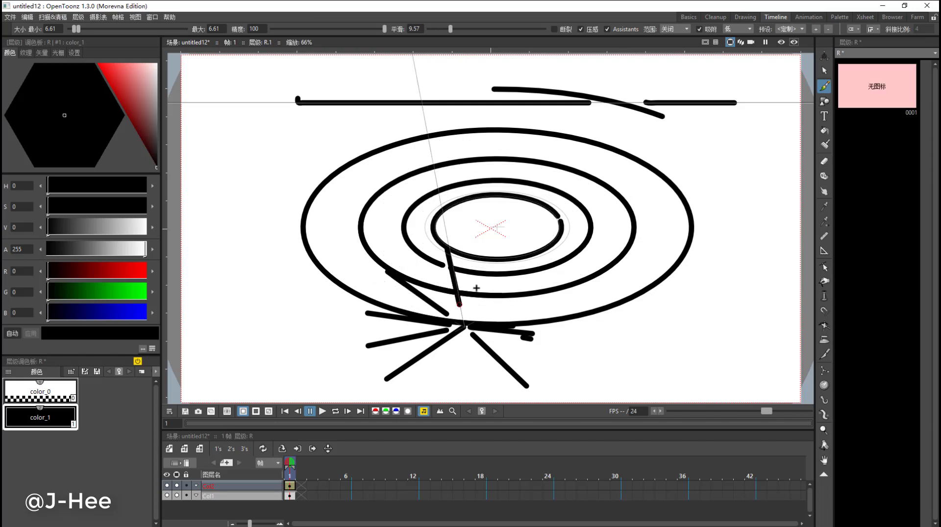
left_click_drag(488, 248, 474, 294)
mouse_move(530, 262)
left_mouse_down()
mouse_move(488, 302)
mouse_move(557, 305)
left_mouse_up()
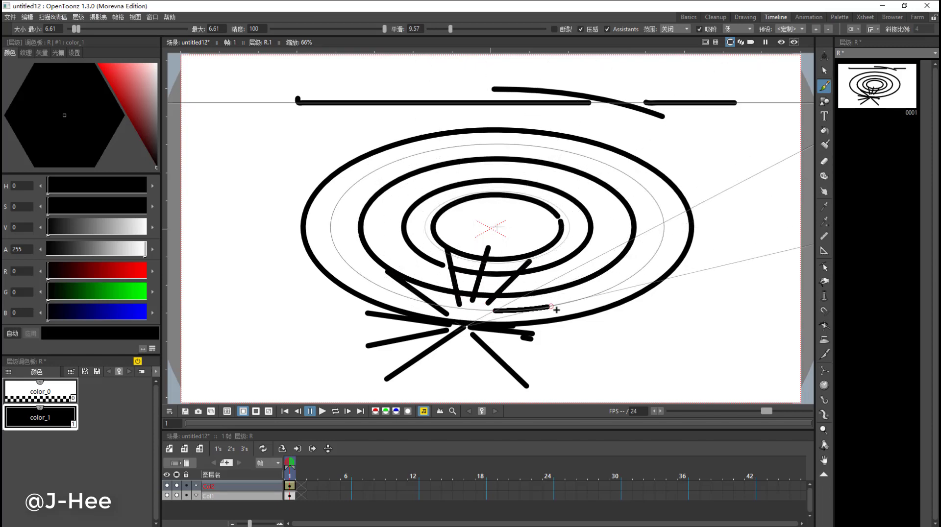
left_click_drag(463, 347, 461, 402)
left_click_drag(470, 327, 582, 334)
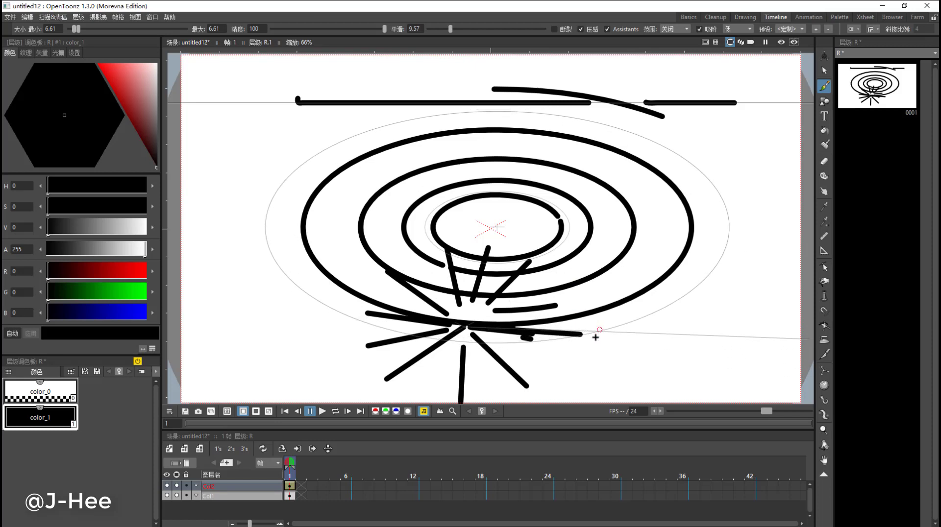
Delete the drawing and assistants cells in frame 1 of Col1 and Col2 to empty the canvas.
left_click(290, 488)
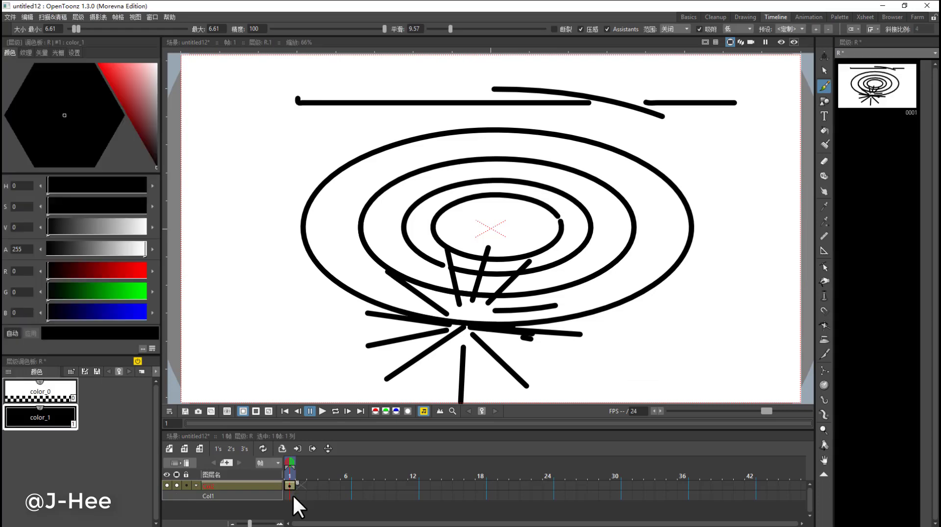
key("Delete")
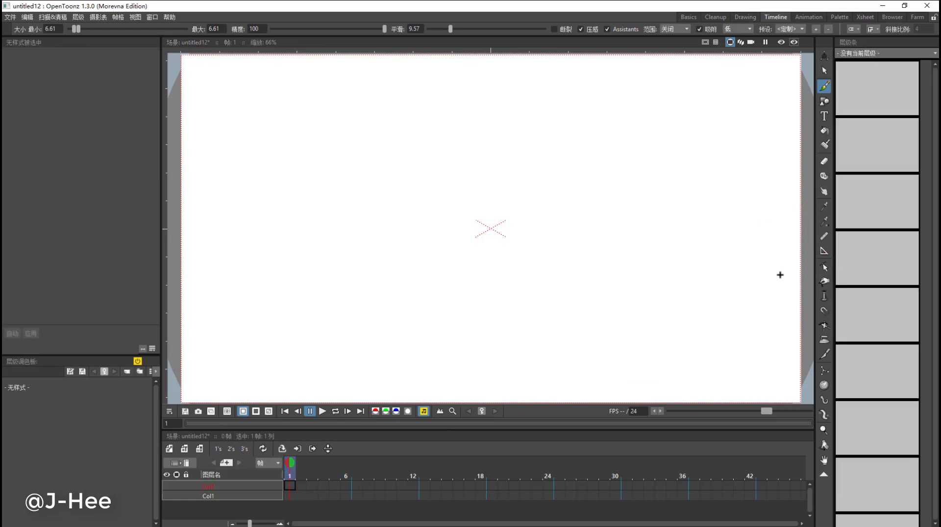
left_click(263, 496)
left_click(274, 484)
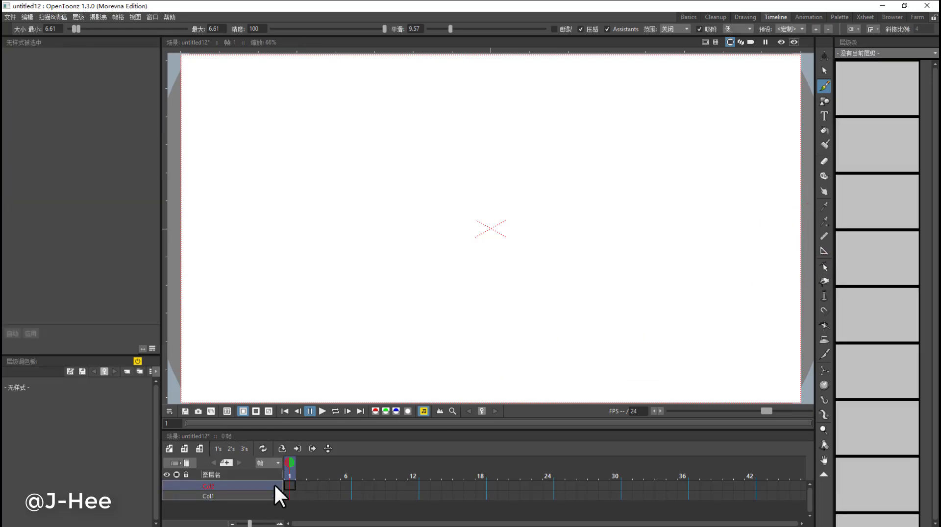
Create a new level of type Assistants Level in frame 1 of Col1.
left_click(273, 494)
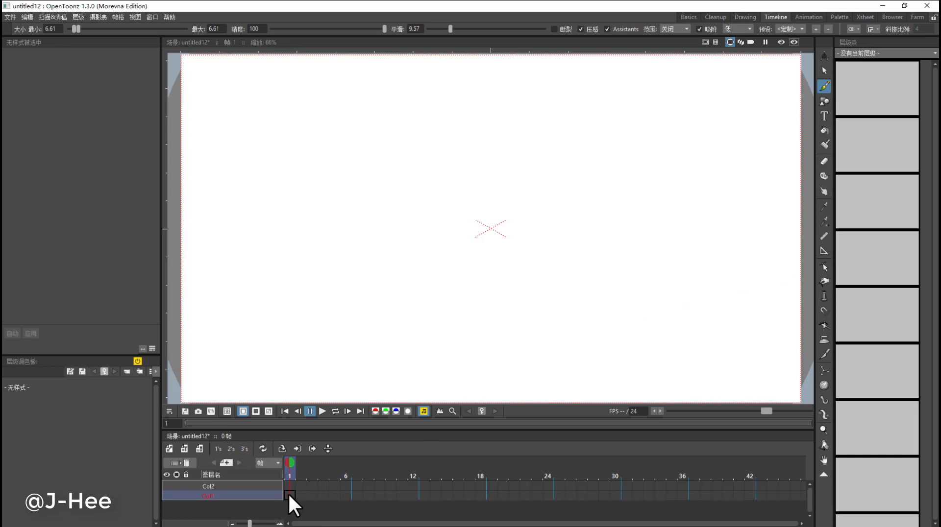
right_click(288, 494)
left_click(328, 460)
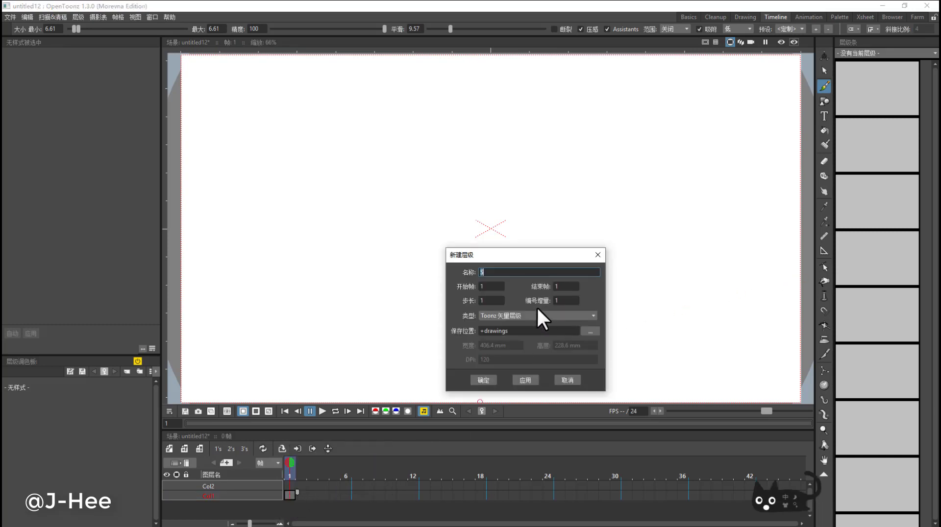
left_click(539, 318)
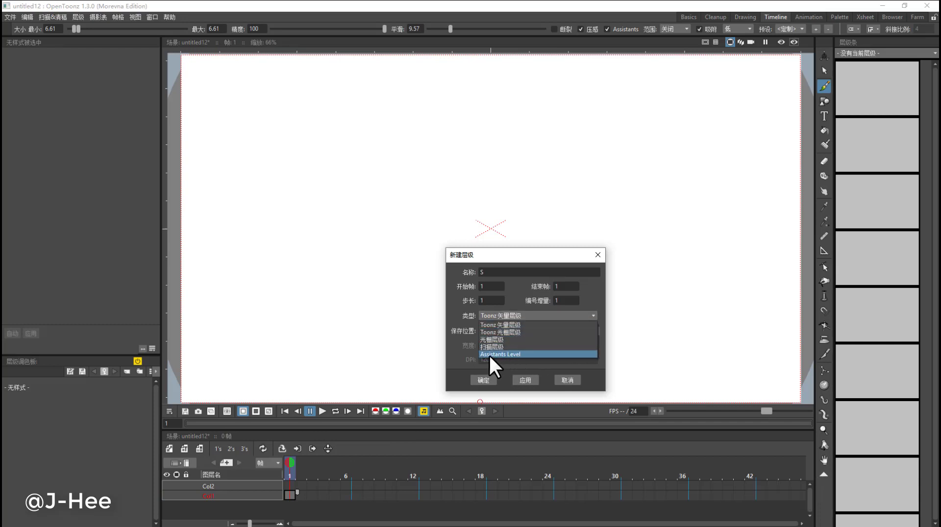
left_click(519, 354)
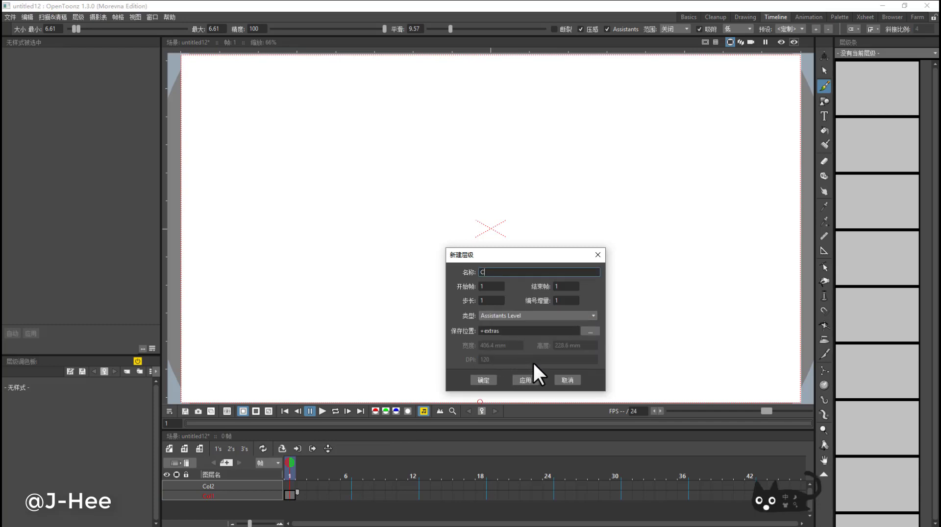
left_click(488, 381)
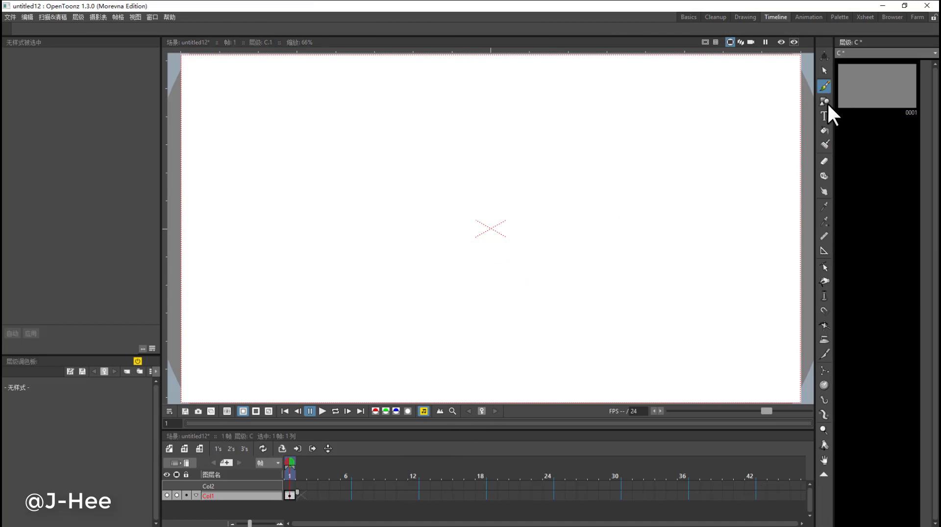
Add a Vanishing Point assistant at the canvas centre and spread its guide handles into two lines descending to either side.
left_click(825, 251)
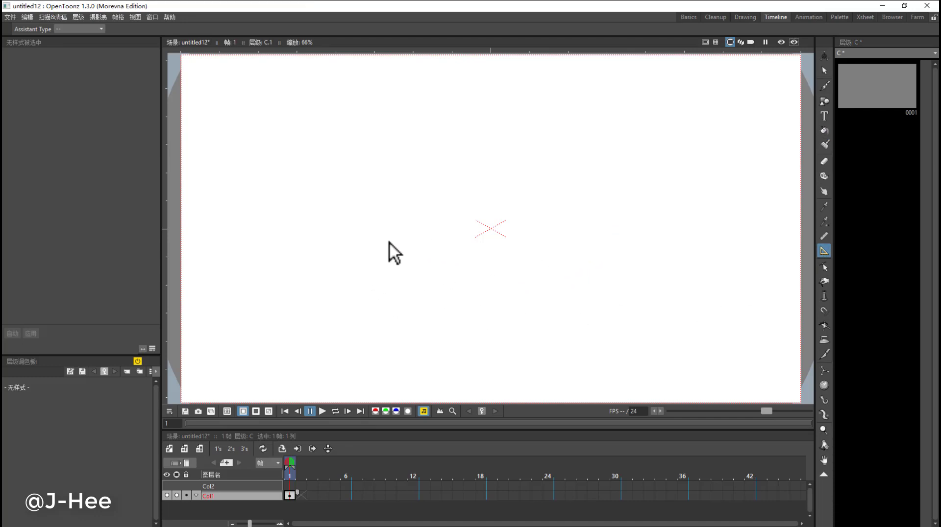
left_click(101, 28)
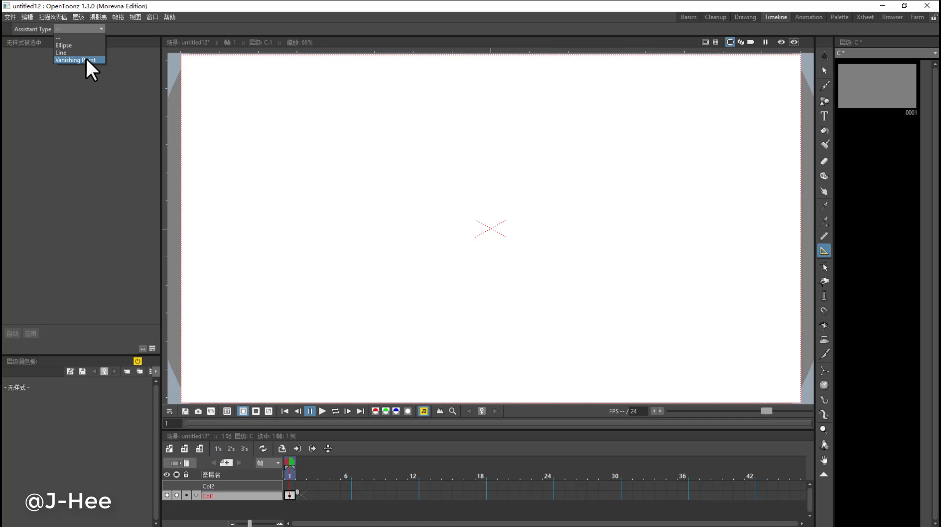
left_click(86, 59)
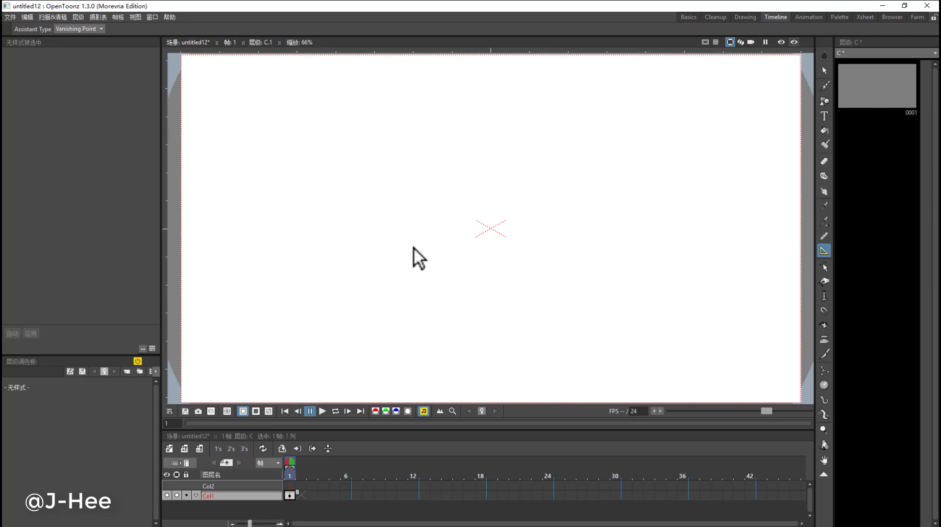
left_click(389, 298)
left_click_drag(389, 298, 492, 229)
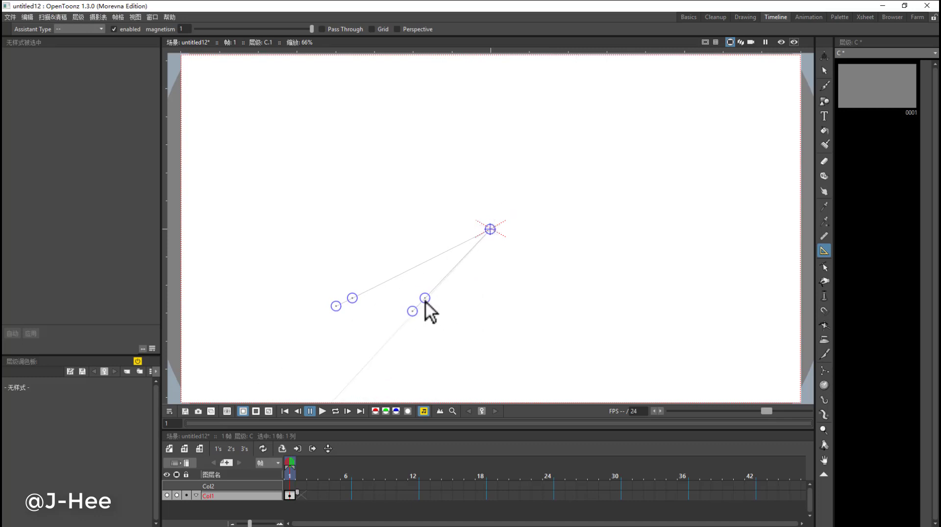
left_click_drag(425, 299, 552, 316)
left_click_drag(371, 313, 431, 300)
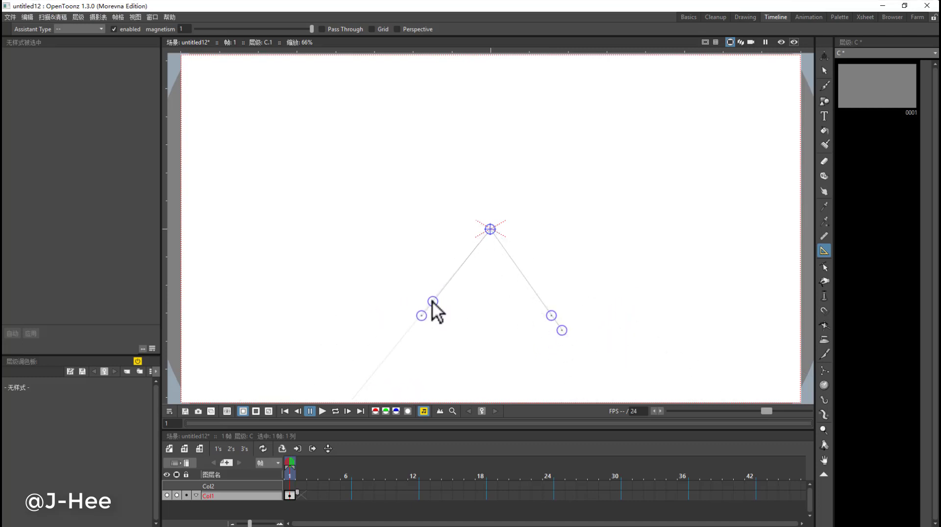
mouse_move(560, 328)
left_mouse_down()
mouse_move(541, 302)
mouse_move(554, 327)
left_mouse_up()
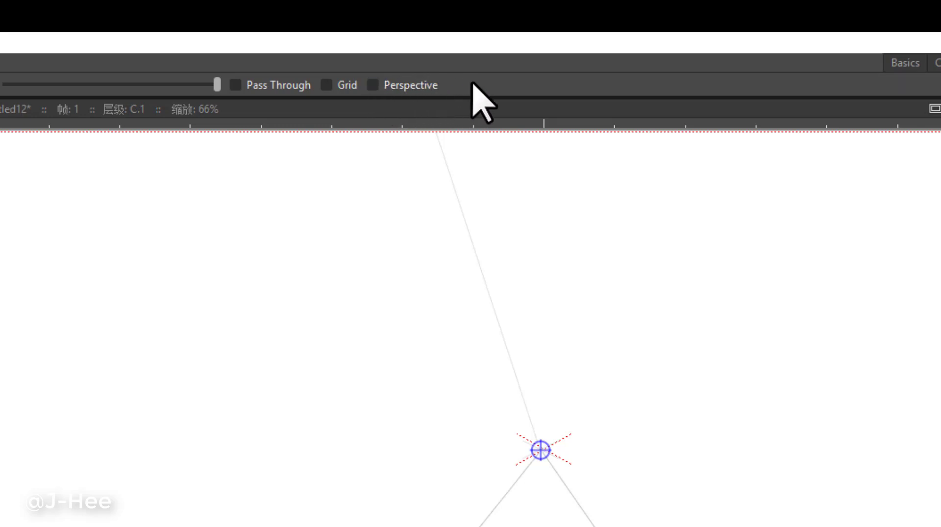
Enable Perspective and Grid for the vanishing point assistant and place its grid handles close together for a dense floor grid with a level horizon.
left_click(373, 86)
left_click(327, 85)
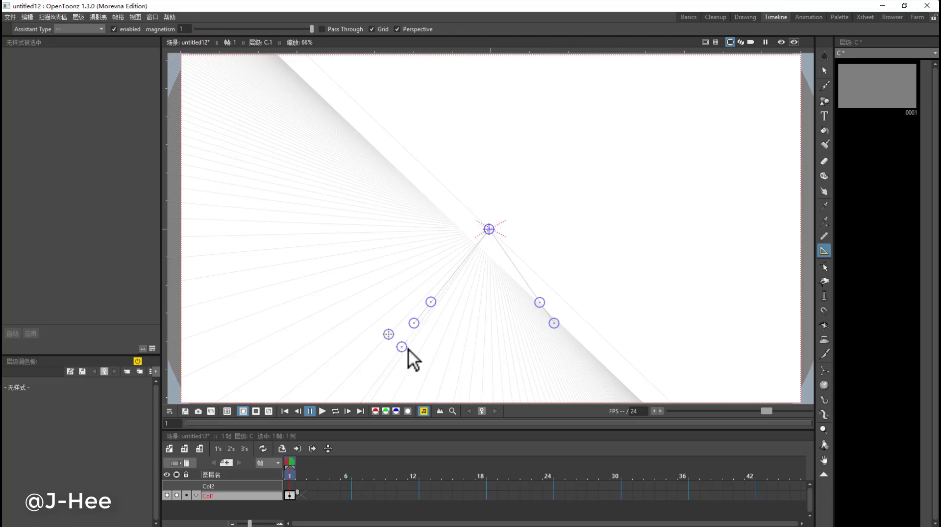
left_click_drag(401, 346, 523, 333)
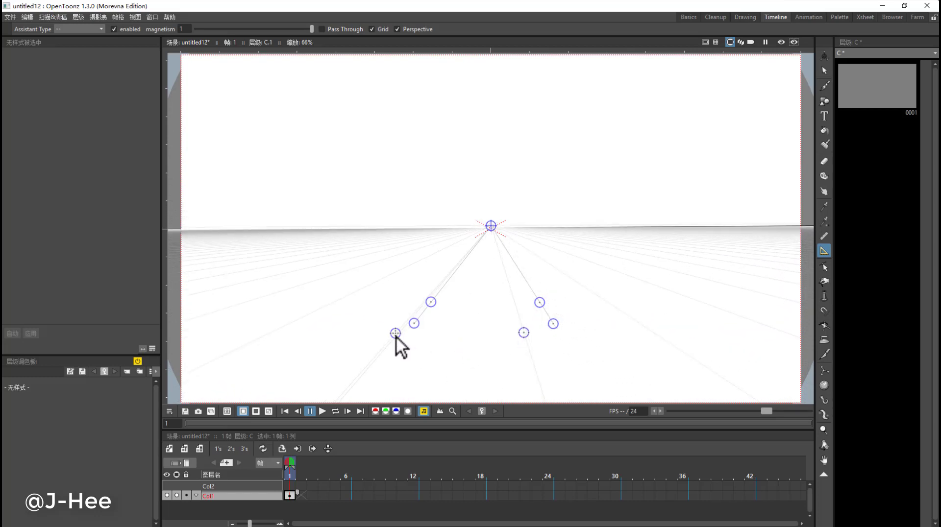
left_click_drag(396, 336, 399, 334)
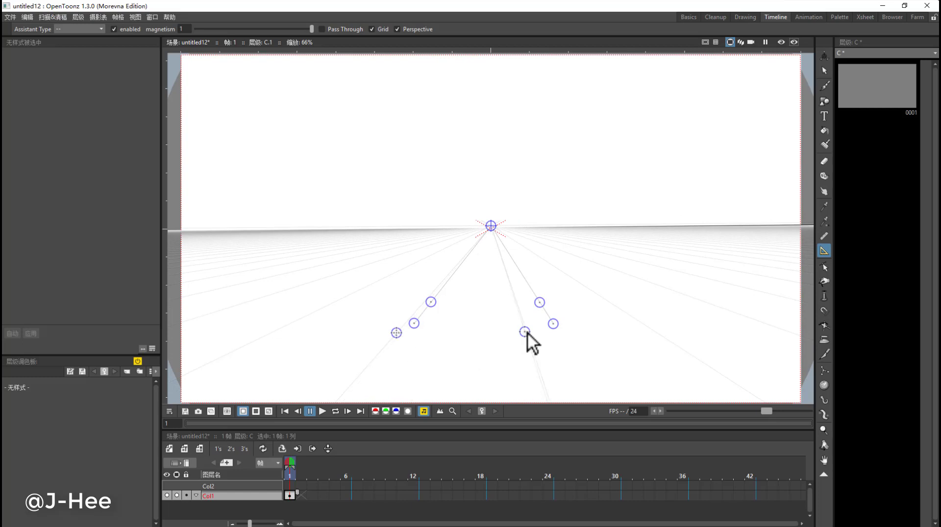
left_click_drag(527, 333, 526, 333)
left_click_drag(397, 333, 399, 332)
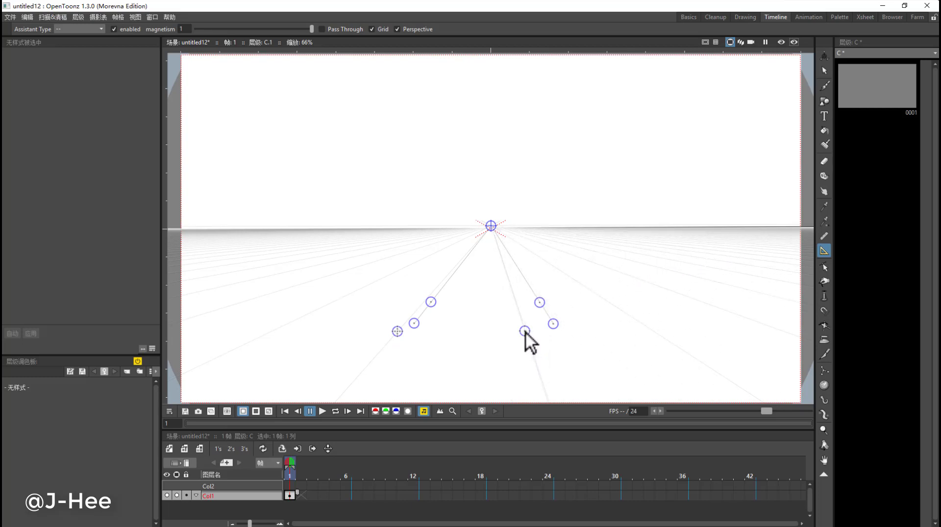
left_click_drag(525, 331, 425, 332)
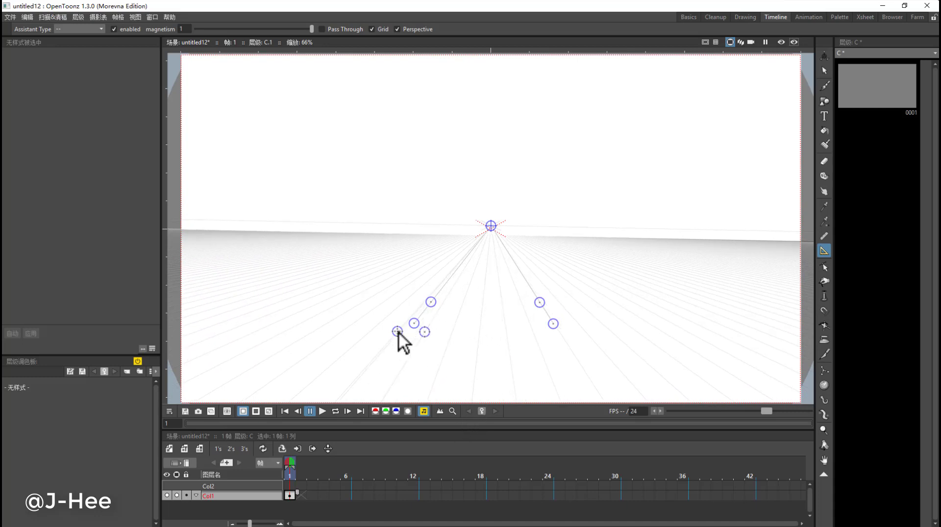
left_click_drag(398, 331, 395, 334)
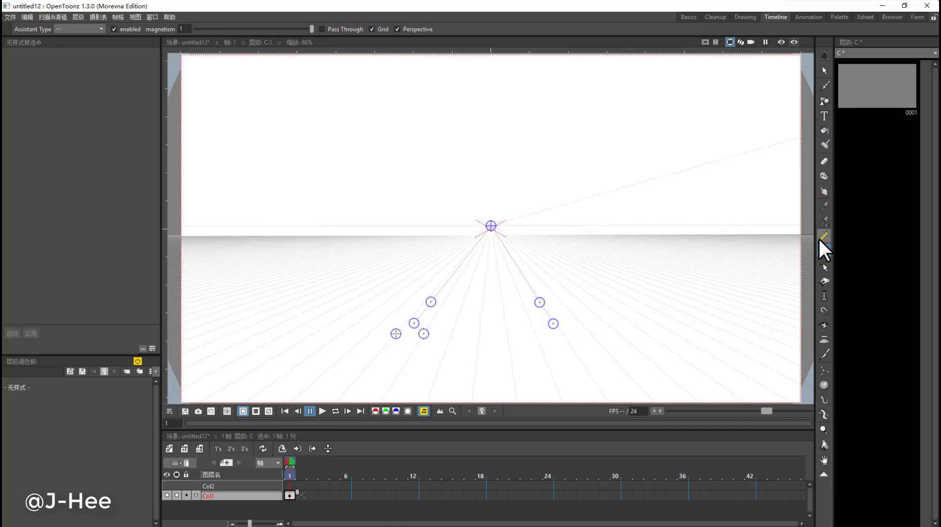
Add a Line assistant and position its two end points so it runs vertically through the vanishing point.
left_click(87, 27)
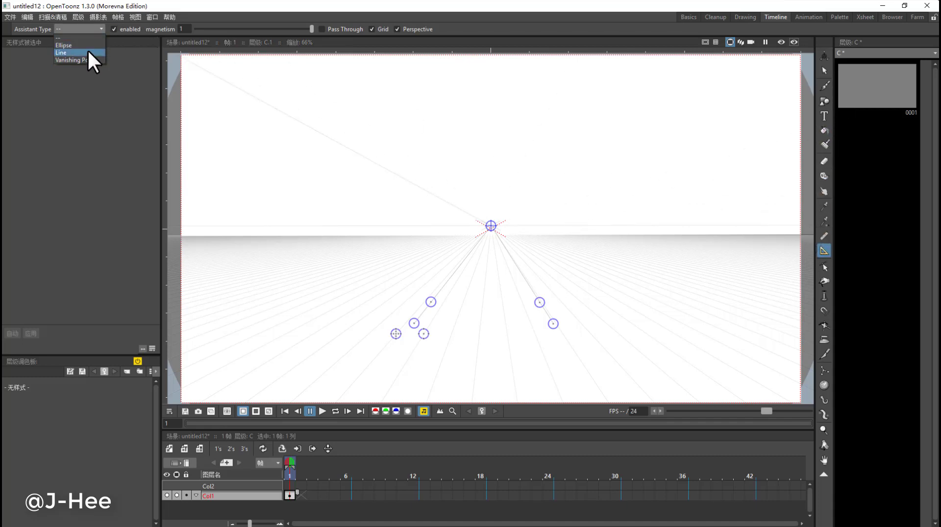
left_click(88, 52)
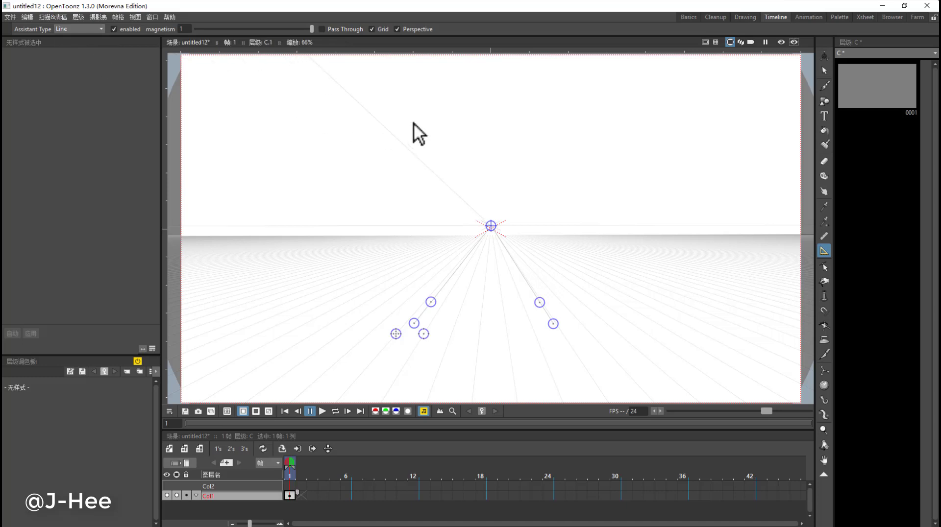
left_click(488, 102)
left_click_drag(490, 115, 550, 309)
left_click_drag(563, 103, 490, 112)
left_click_drag(551, 309, 496, 328)
left_click_drag(489, 112, 490, 114)
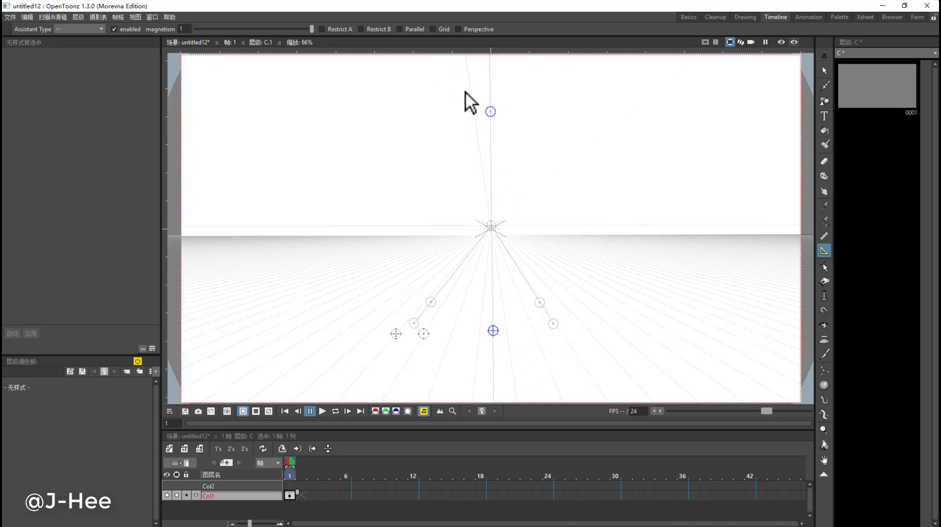
Enable Grid and Parallel for the vertical Line assistant and place its grid handles close together for dense vertical guides centred on the vanishing point.
left_click(433, 29)
left_click_drag(526, 122, 553, 127)
left_click_drag(476, 142, 490, 116)
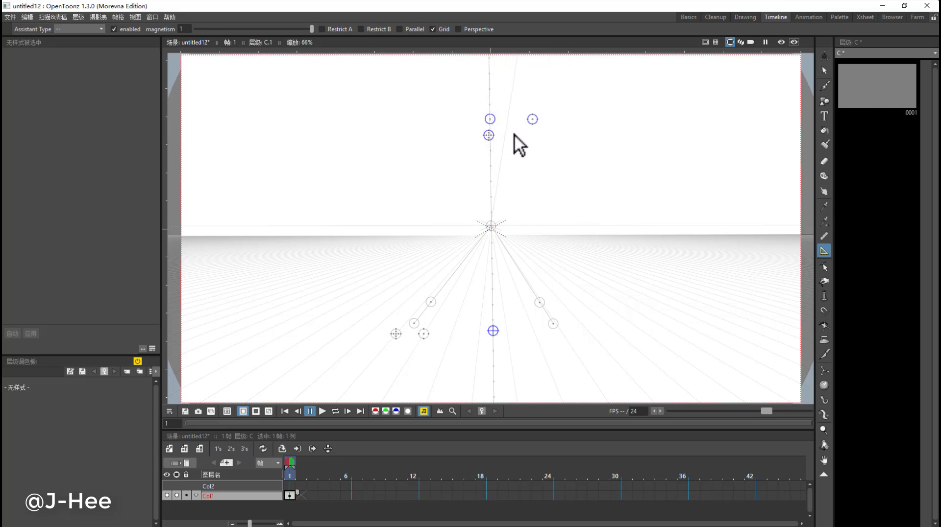
left_click_drag(495, 331, 493, 330)
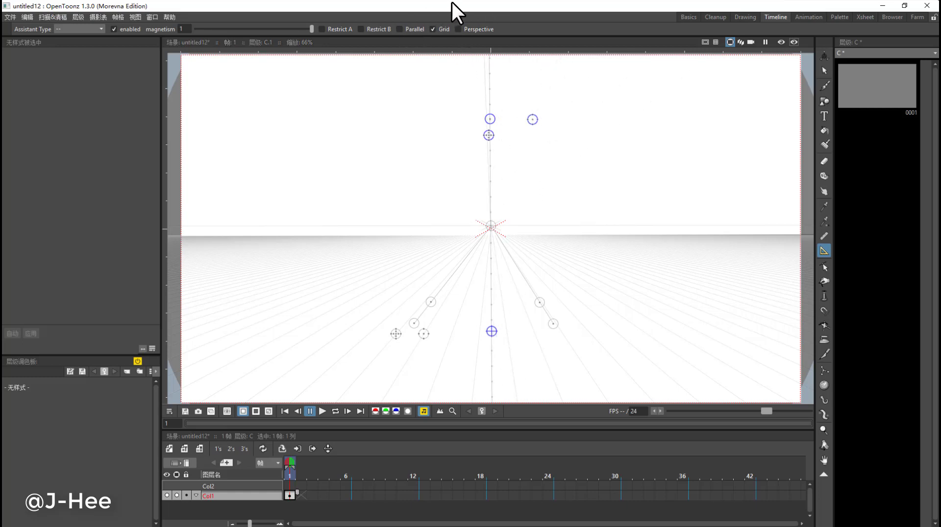
left_click(401, 28)
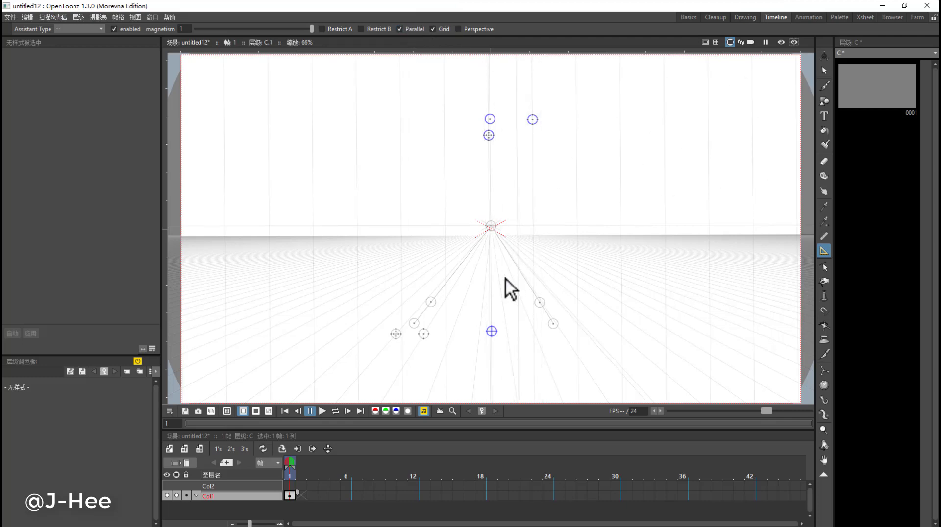
left_click_drag(534, 119, 504, 119)
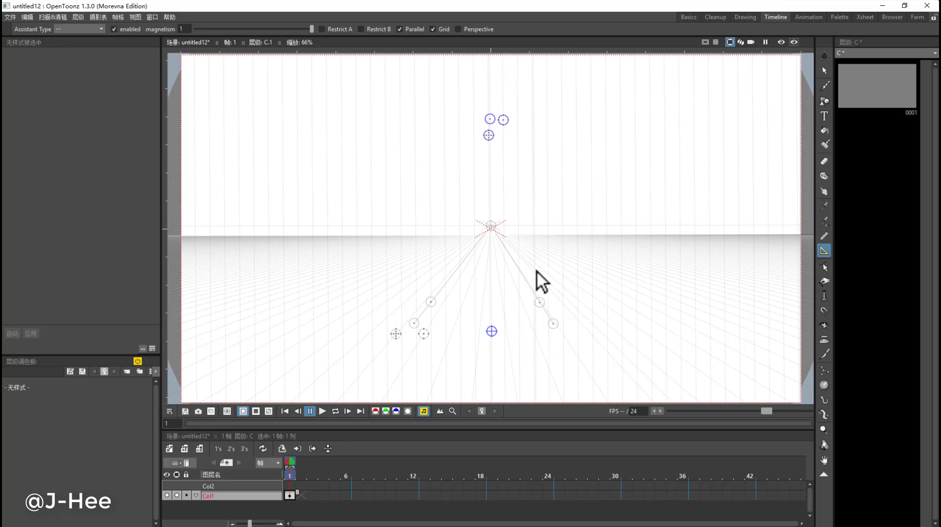
Create a new Toonz vector level named S in frame 1 of Col2 for painting with the Brush tool.
left_click(824, 86)
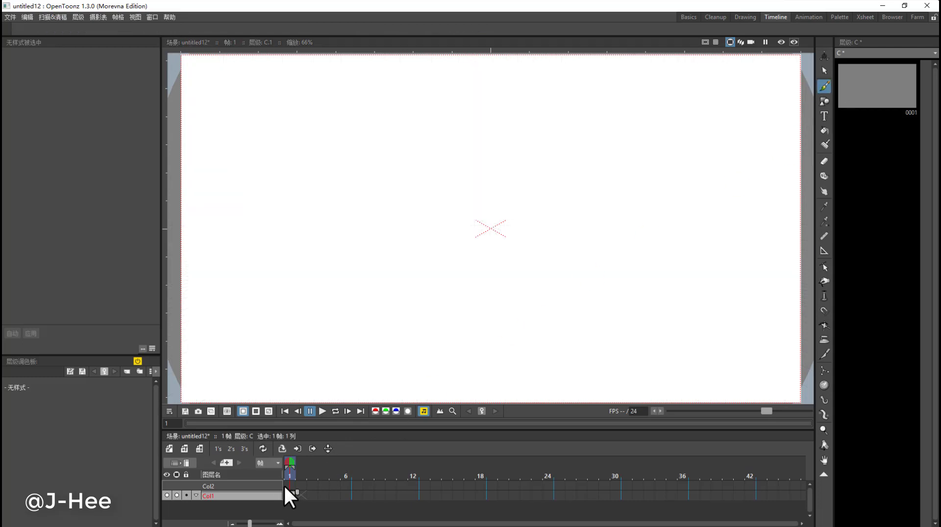
left_click(285, 486)
left_click(270, 486)
left_click(170, 446)
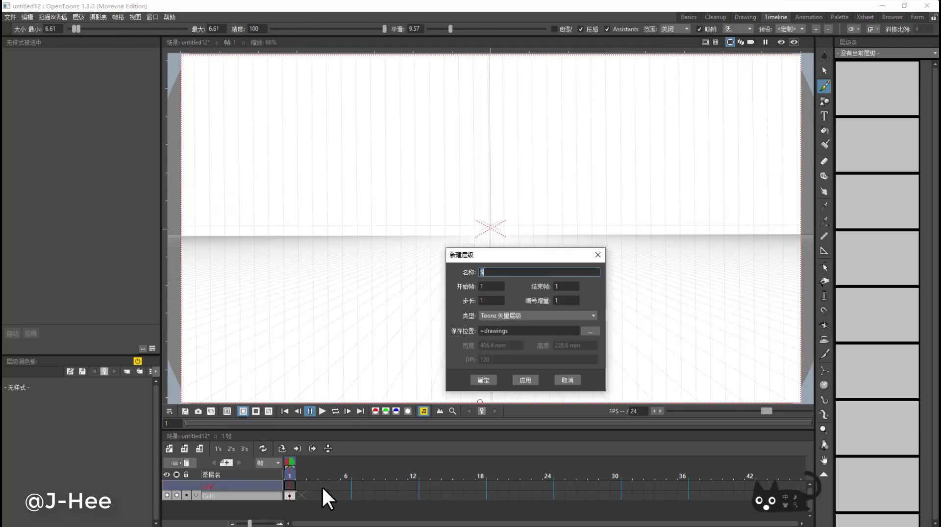
left_click(482, 381)
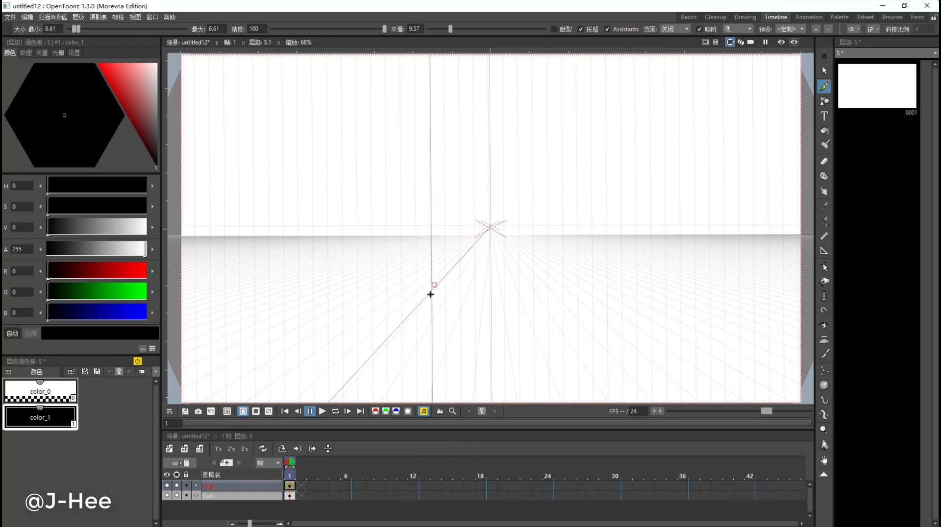
Try brush strokes along the vertical guides and towards the vanishing point, and undo them all.
left_click_drag(384, 210, 386, 365)
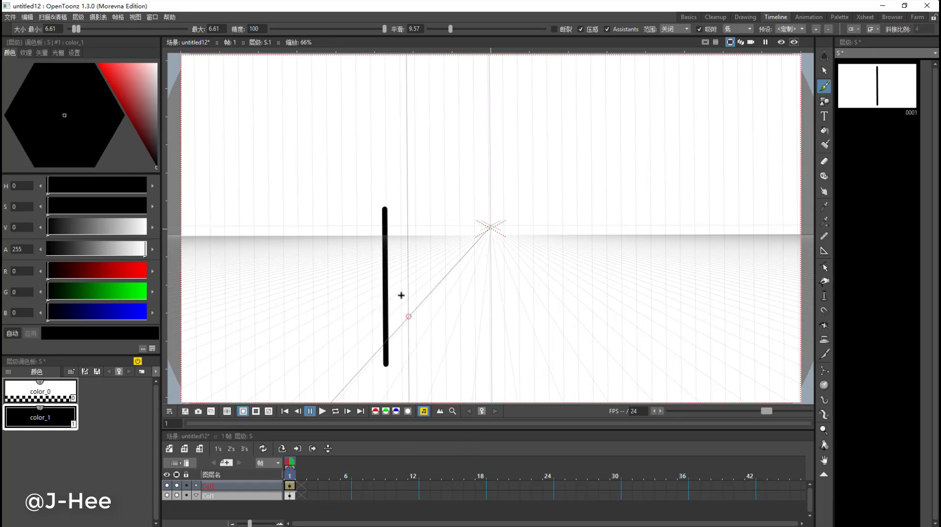
key("ctrl+z")
left_click_drag(366, 240, 368, 371)
left_click_drag(393, 235, 393, 358)
left_click_drag(394, 359, 484, 236)
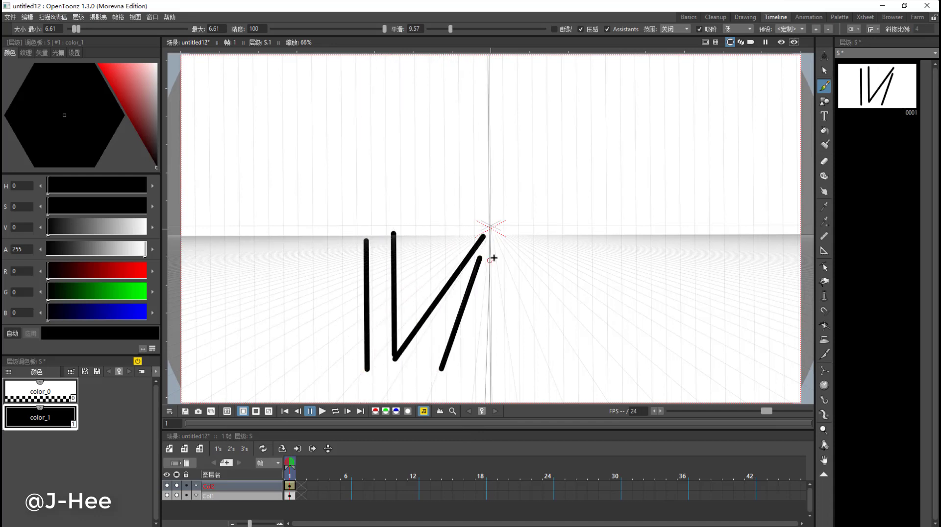
key("ctrl+z")
key("ctrl+z")
key("ctrl+z")
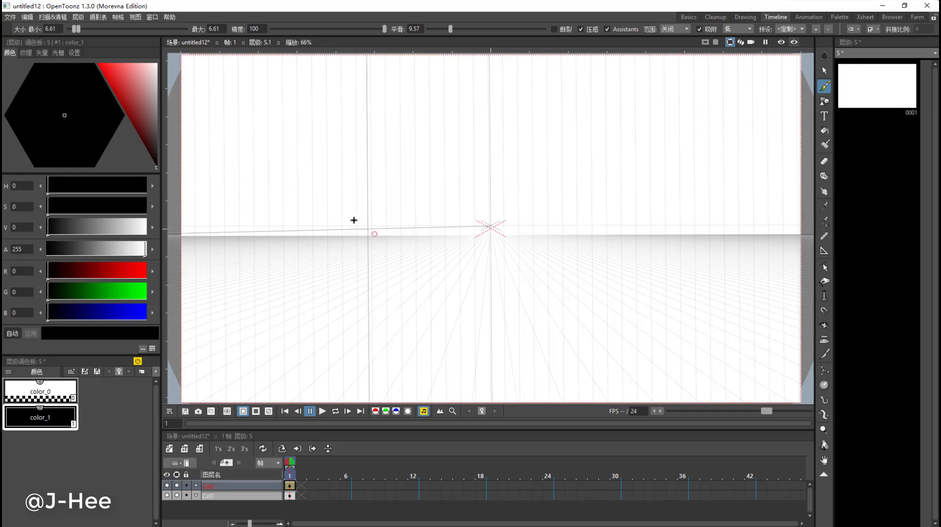
Try painting horizontal brush strokes across the canvas near the horizon, undoing each attempt.
left_click_drag(346, 219, 609, 218)
key("ctrl+z")
left_click_drag(374, 194, 652, 191)
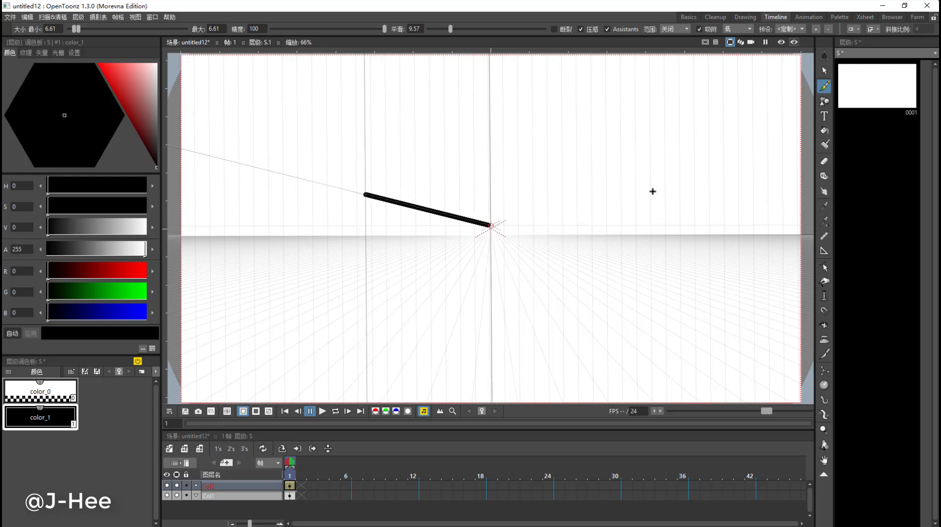
key("ctrl+z")
left_click_drag(382, 225, 619, 227)
key("ctrl+z")
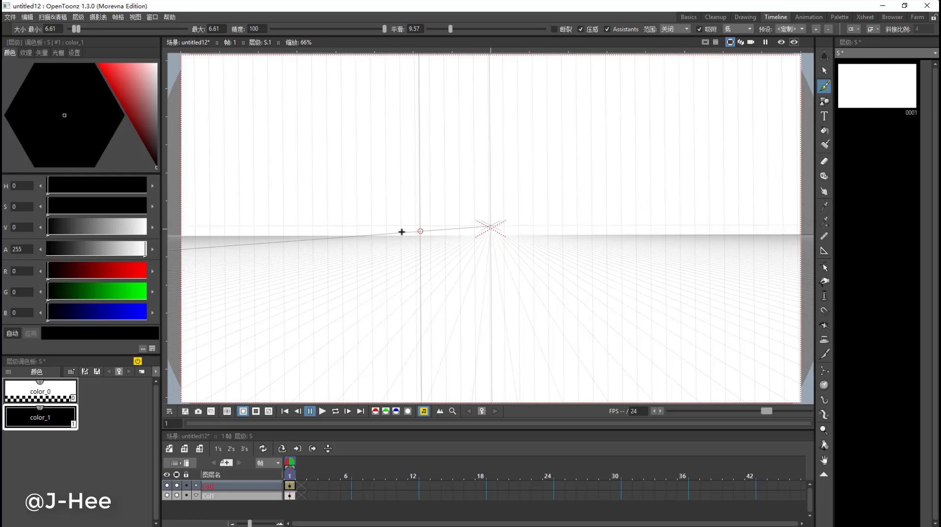
mouse_move(395, 227)
left_mouse_down()
mouse_move(574, 221)
mouse_move(598, 243)
left_mouse_up()
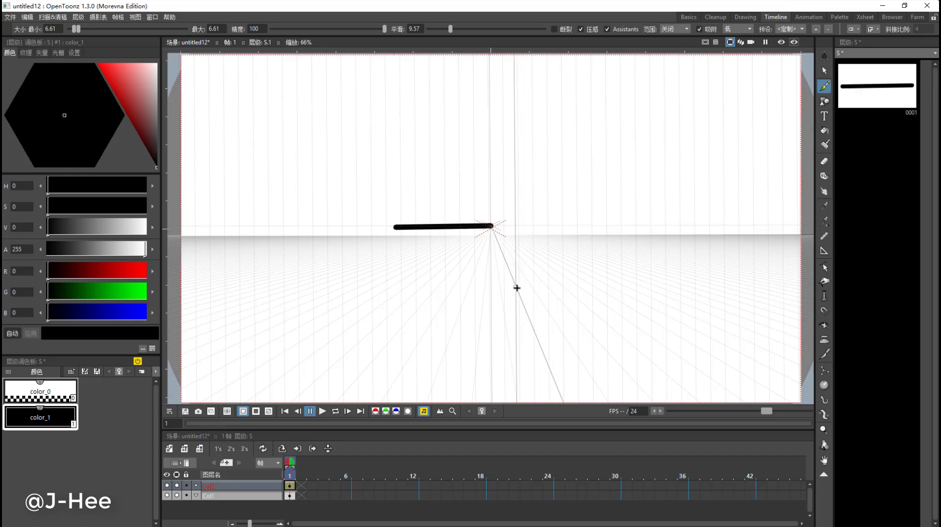
key("ctrl+z")
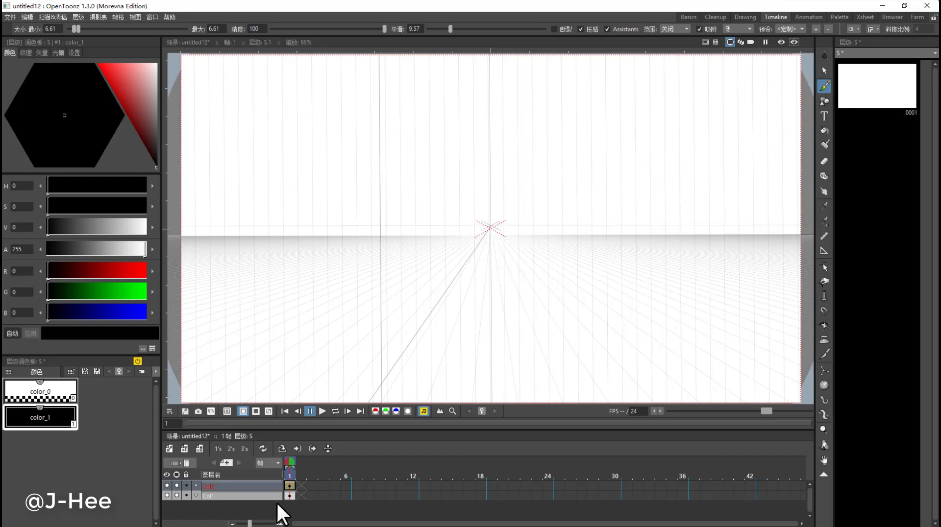
Add a horizontal Line assistant along the horizon to the Col1 assistants level and enable Grid and Parallel for it.
left_click(290, 496)
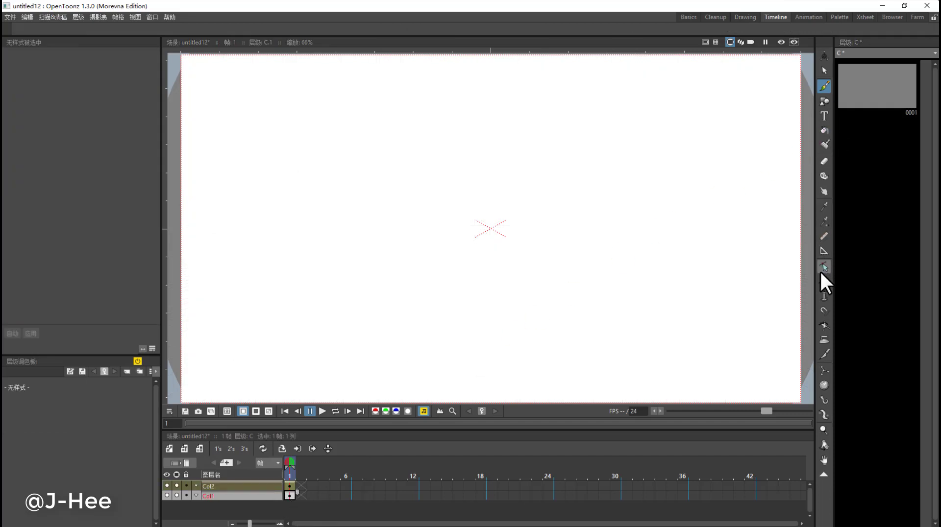
left_click(825, 251)
left_click(93, 30)
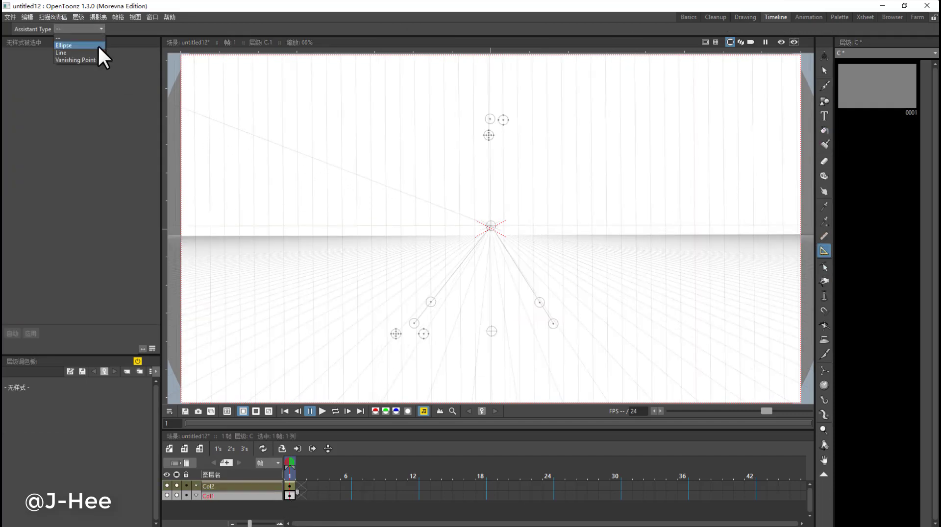
left_click(94, 51)
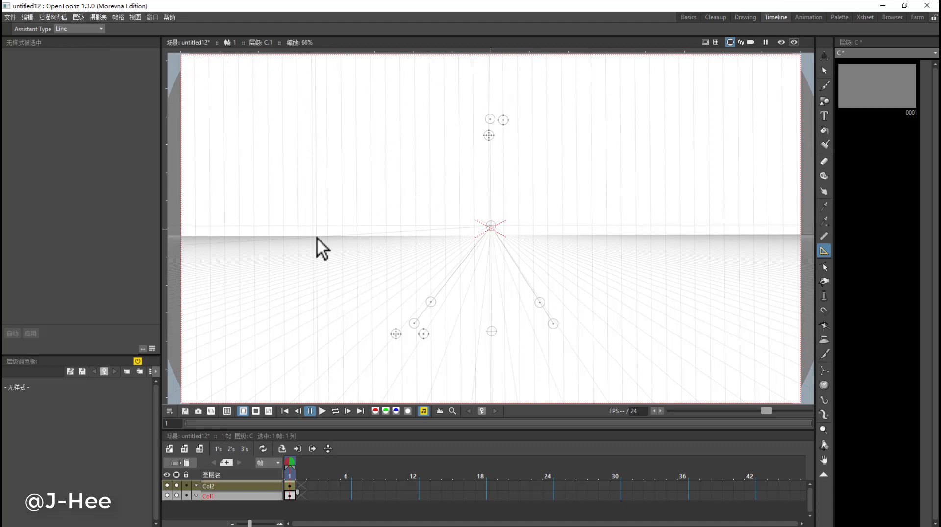
left_click_drag(325, 236, 404, 234)
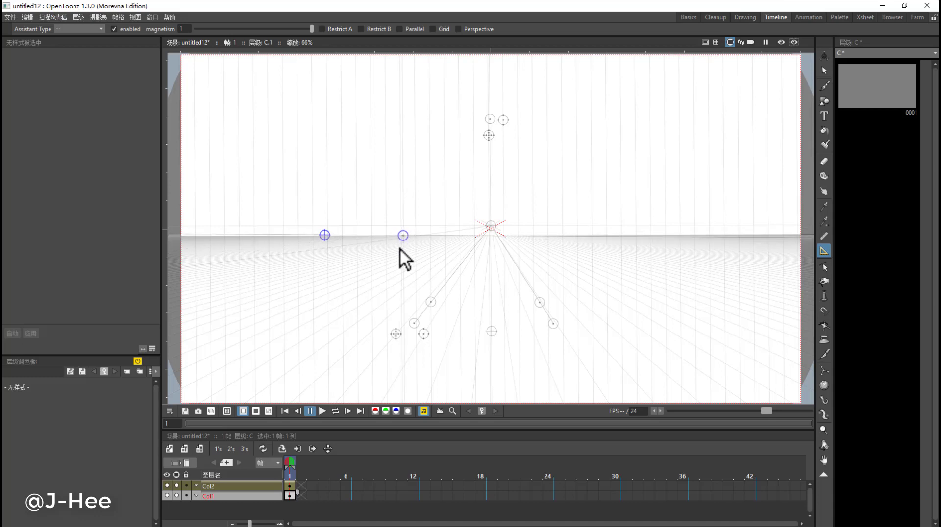
left_click(433, 29)
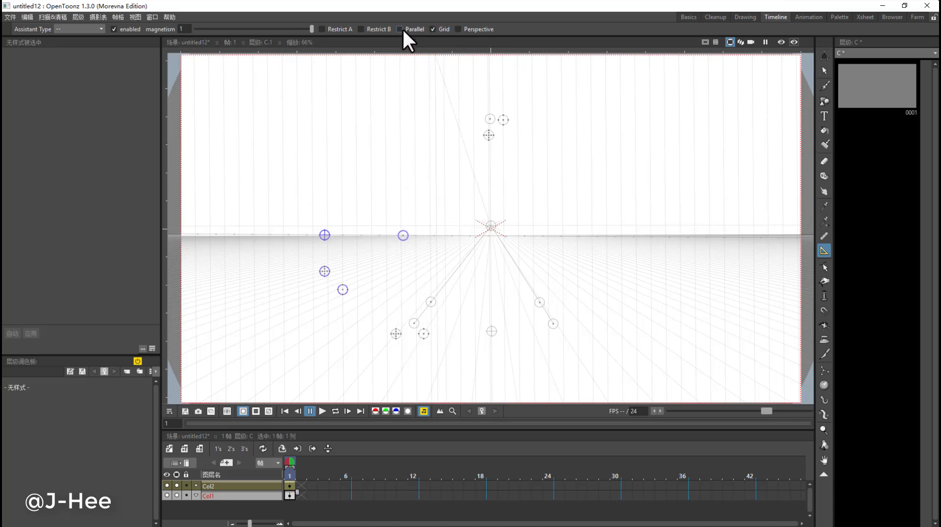
left_click(400, 29)
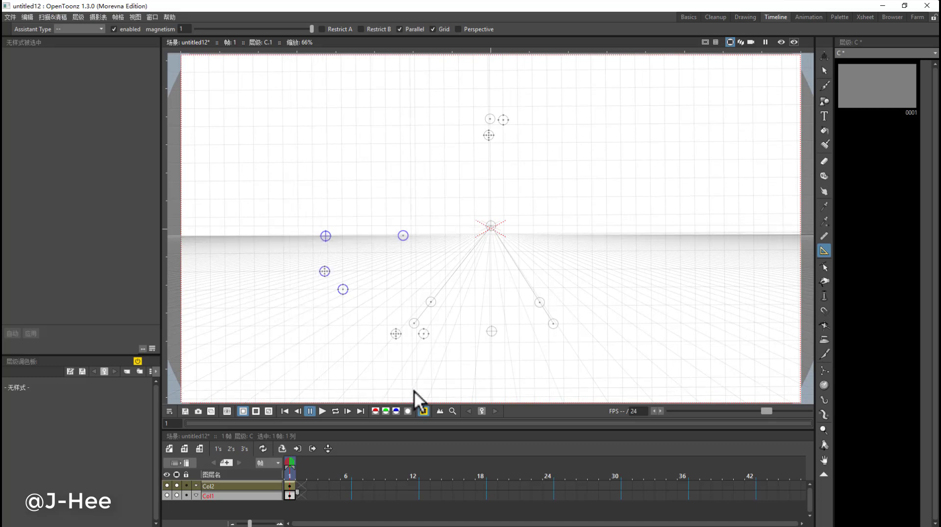
Paint a perspective box on Col2 just below and left of the vanishing point with the Brush at size 4.55, following the guides.
left_click(255, 484)
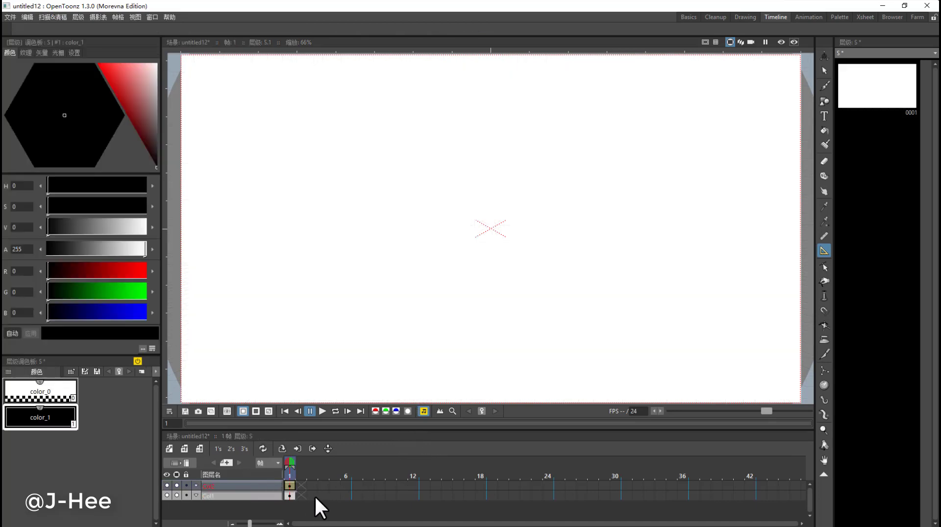
left_click(825, 86)
left_click_drag(440, 244, 439, 288)
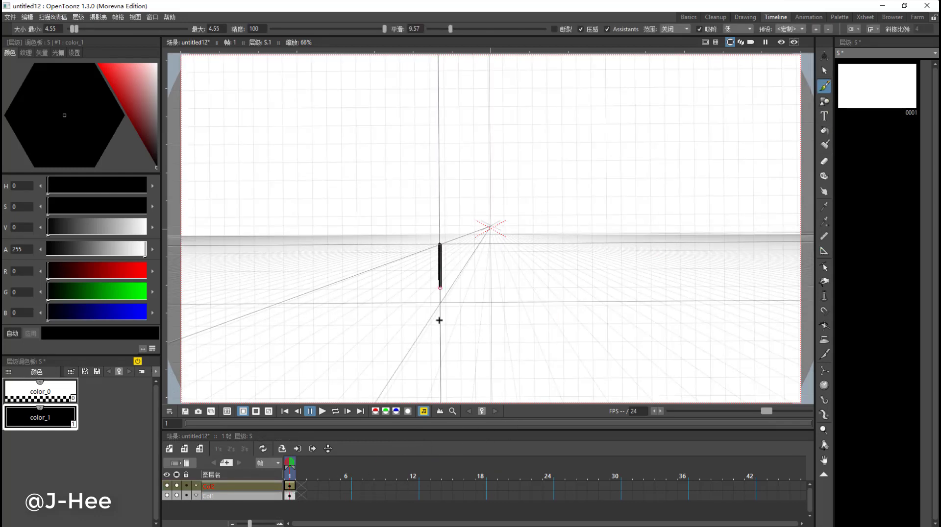
left_click_drag(439, 320, 439, 320)
mouse_move(441, 242)
left_mouse_down()
mouse_move(488, 242)
mouse_move(481, 321)
mouse_move(440, 321)
left_mouse_up()
mouse_move(440, 241)
left_mouse_down()
mouse_move(465, 226)
mouse_move(492, 233)
mouse_move(493, 281)
mouse_move(494, 236)
mouse_move(492, 297)
left_mouse_up()
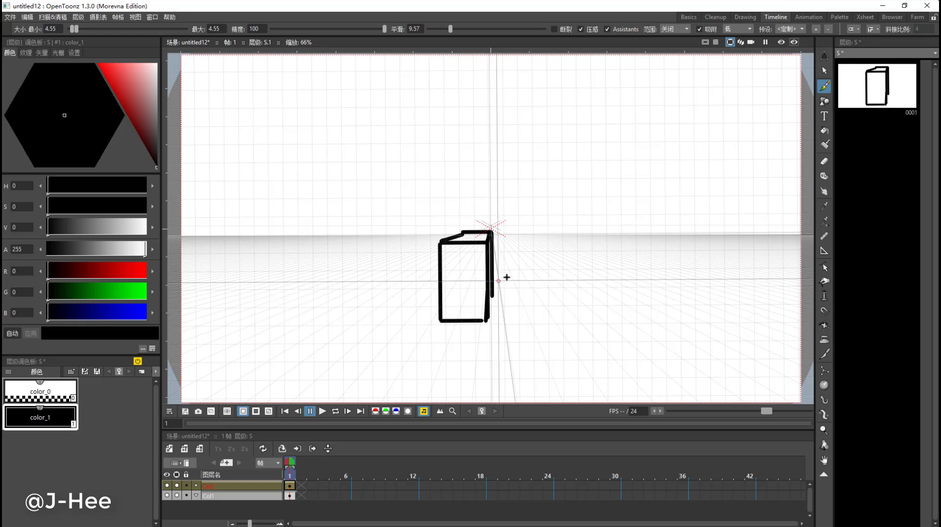
Paint a second perspective box below the horizon to the right of the vanishing point, with its left side receding along the guides.
left_click_drag(548, 231, 547, 285)
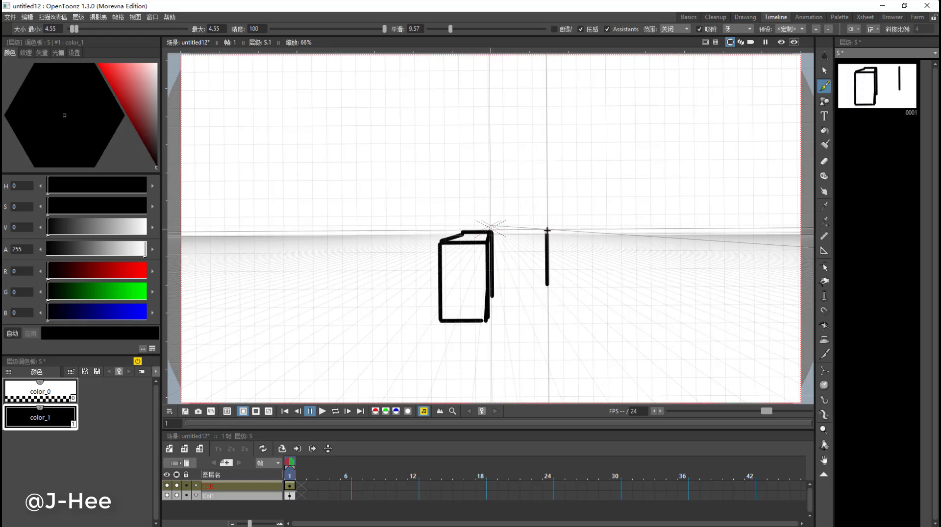
mouse_move(547, 229)
left_mouse_down()
mouse_move(583, 229)
mouse_move(579, 314)
left_mouse_up()
mouse_move(546, 283)
left_mouse_down()
mouse_move(578, 316)
mouse_move(609, 281)
mouse_move(581, 313)
mouse_move(617, 314)
left_mouse_up()
mouse_move(580, 227)
left_mouse_down()
mouse_move(625, 227)
mouse_move(620, 268)
left_mouse_up()
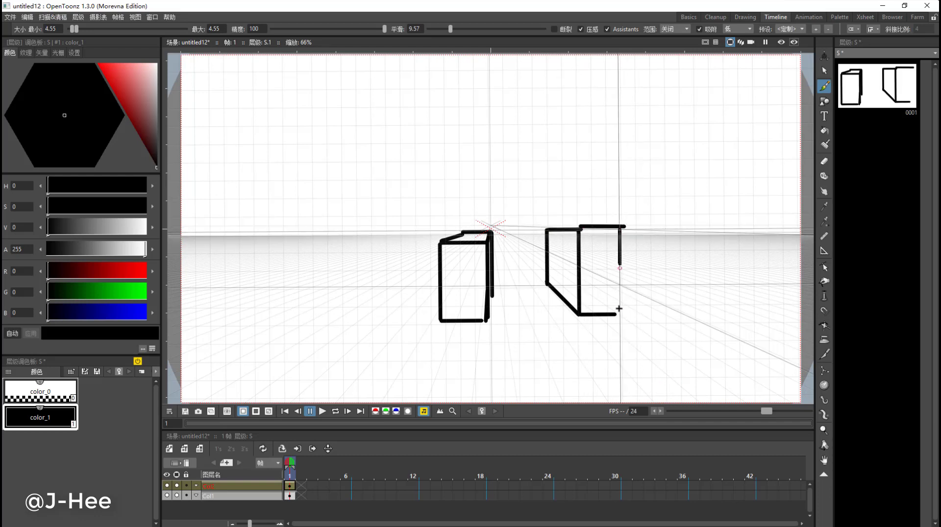
left_click_drag(619, 309, 620, 316)
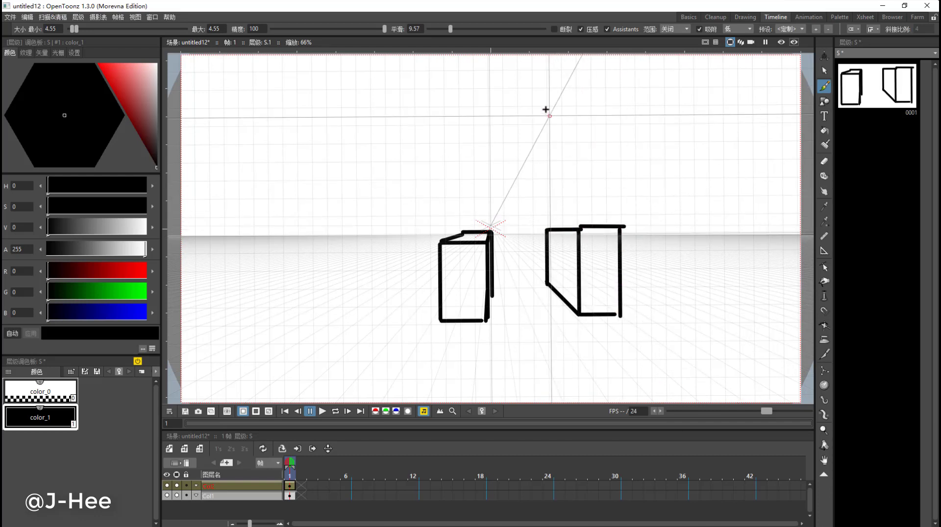
Paint a floating box above and right of the vanishing point with its left side and underside receding, undoing misplaced strokes.
left_click_drag(545, 110, 545, 166)
mouse_move(545, 106)
left_mouse_down()
mouse_move(592, 106)
mouse_move(592, 167)
mouse_move(517, 196)
left_mouse_up()
left_click_drag(546, 106, 528, 149)
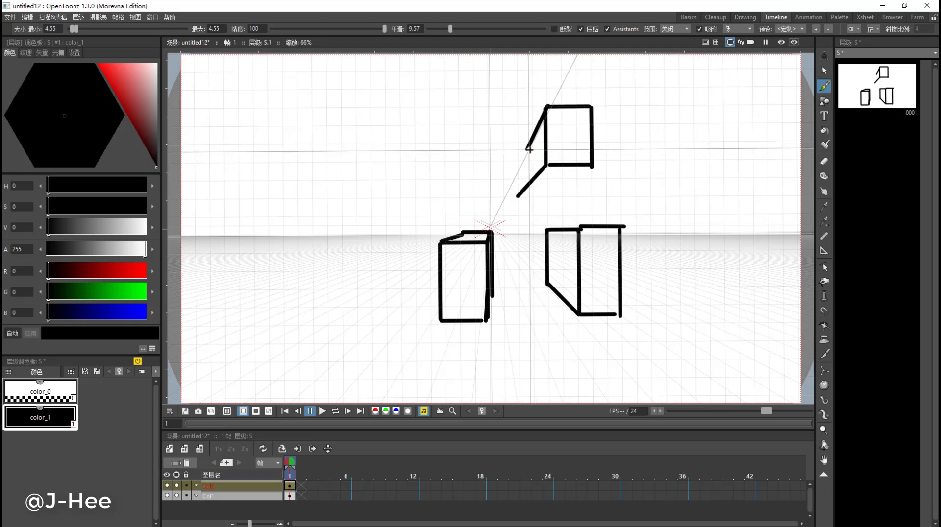
key("ctrl+z")
mouse_move(547, 105)
left_mouse_down()
mouse_move(517, 164)
mouse_move(519, 196)
mouse_move(562, 196)
left_mouse_up()
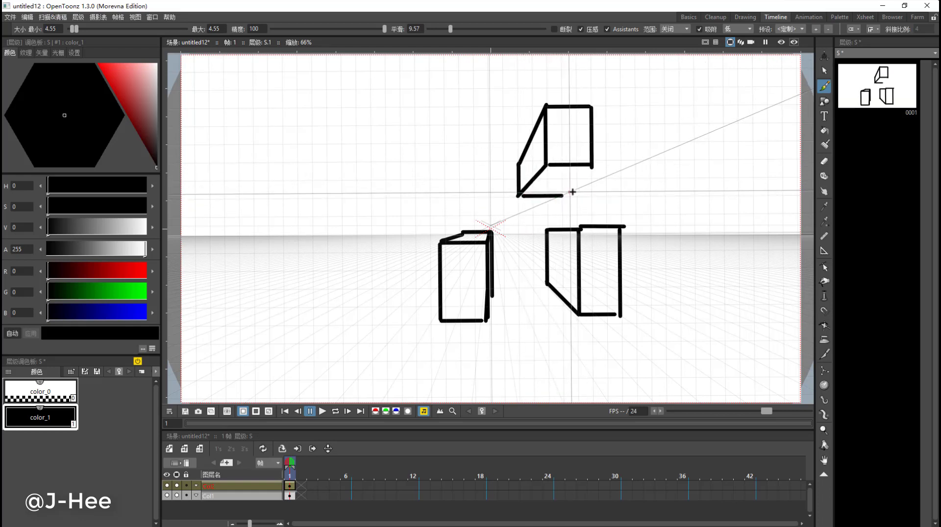
key("ctrl+z")
left_click_drag(592, 168, 541, 197)
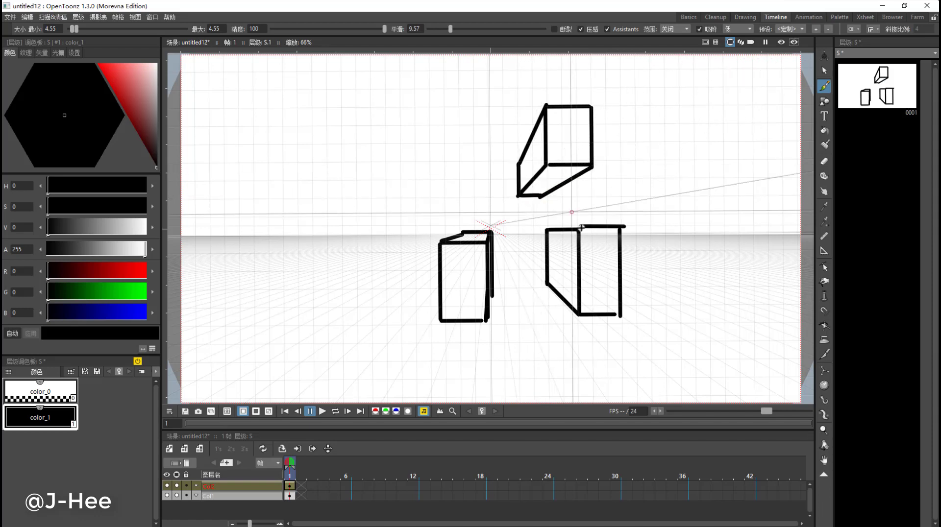
Paint a floating box above and left of the vanishing point with its right side and underside receding towards that point.
left_click_drag(386, 115, 386, 165)
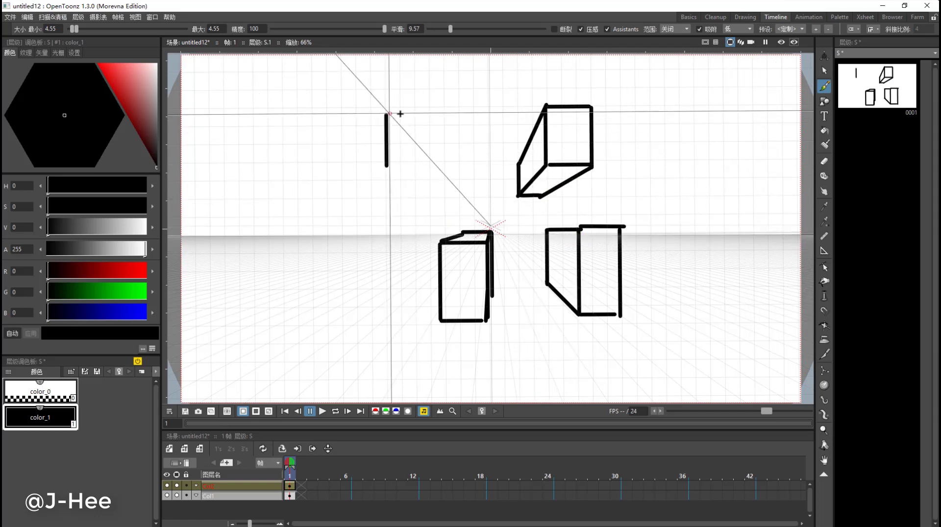
mouse_move(386, 114)
left_mouse_down()
mouse_move(421, 116)
mouse_move(414, 168)
mouse_move(389, 168)
mouse_move(420, 168)
left_mouse_up()
mouse_move(422, 114)
left_mouse_down()
mouse_move(450, 146)
mouse_move(445, 185)
left_mouse_up()
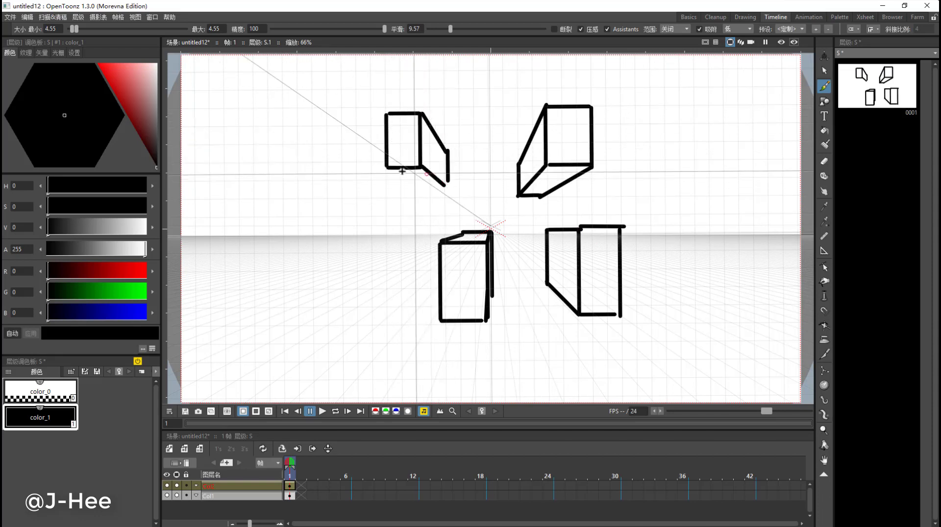
left_click_drag(387, 168, 444, 183)
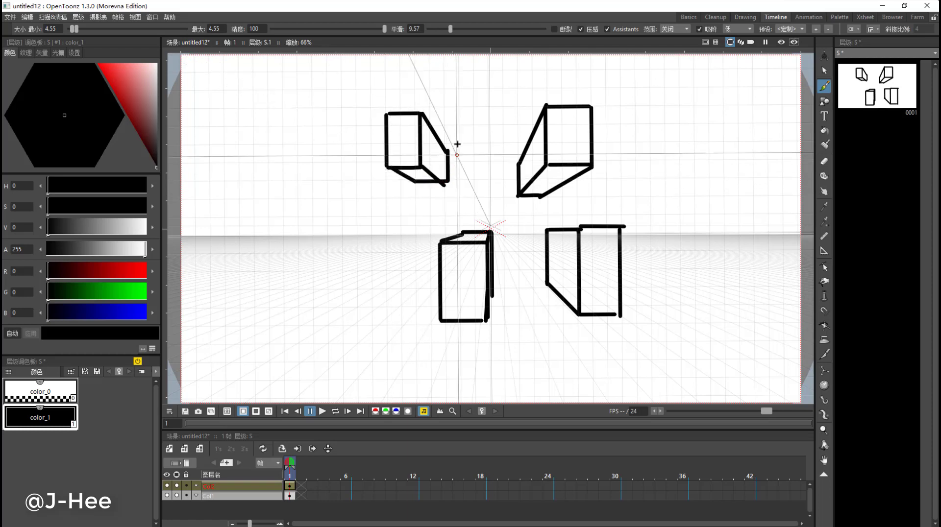
Paint a box below the horizon at the far left of the drawing, showing its front, right side and top in perspective.
left_click_drag(346, 245, 347, 310)
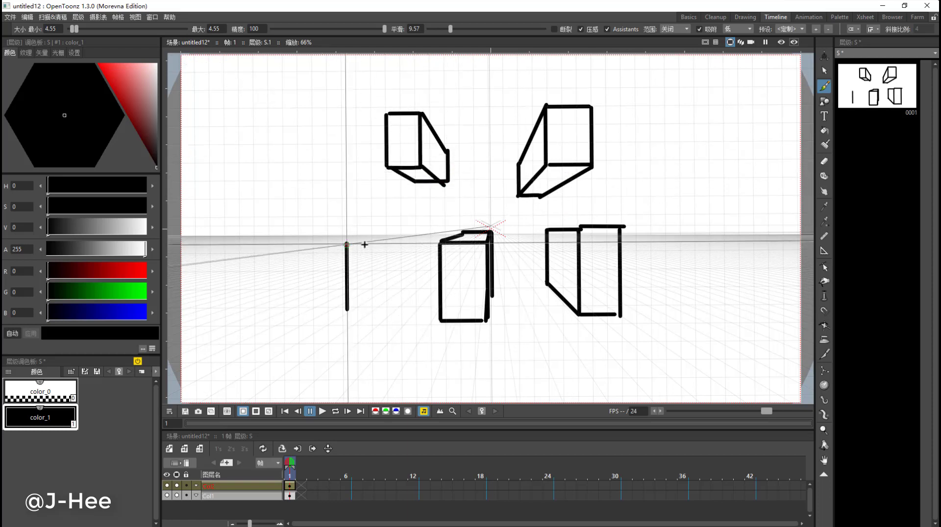
mouse_move(347, 244)
left_mouse_down()
mouse_move(379, 246)
mouse_move(382, 308)
left_mouse_up()
mouse_move(382, 243)
left_mouse_down()
mouse_move(408, 241)
mouse_move(408, 285)
mouse_move(382, 308)
left_mouse_up()
left_click_drag(347, 240, 406, 235)
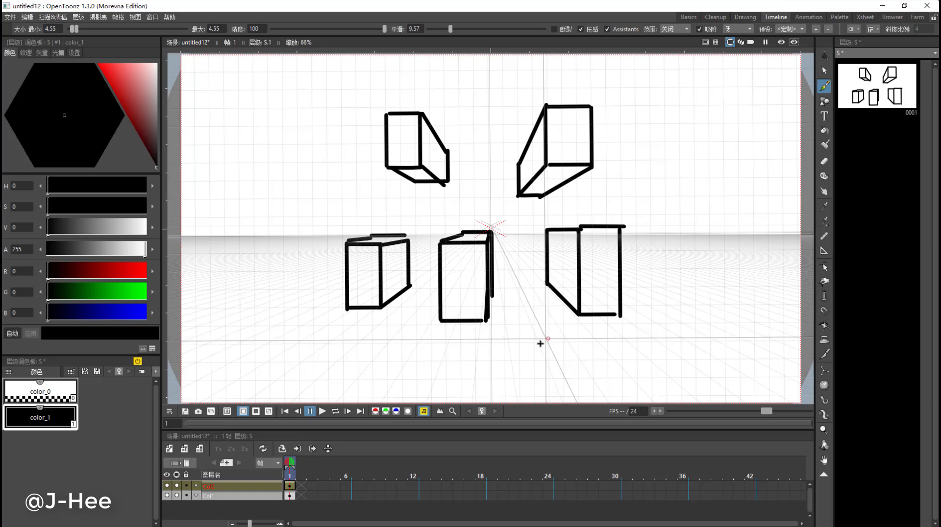
Clear the one-point perspective guides and painted boxes by undoing back to an empty scene.
left_click(288, 494)
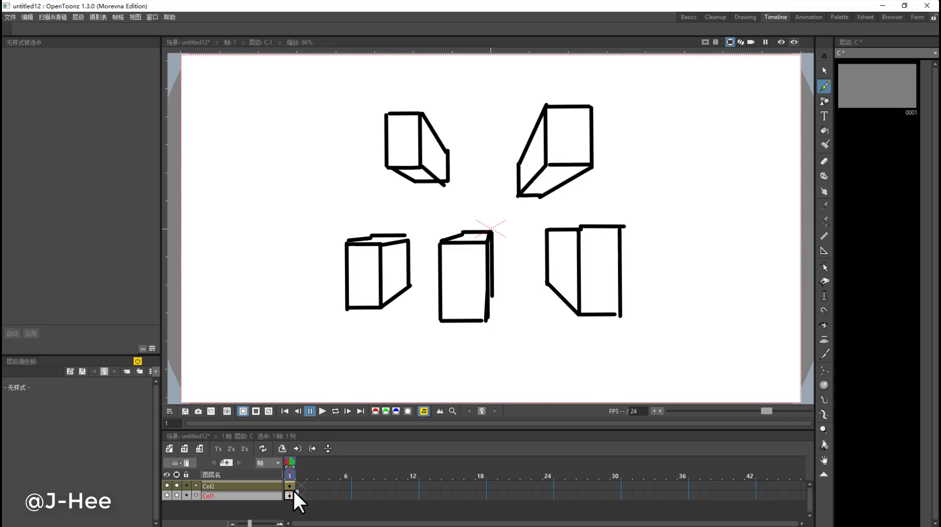
key("ctrl+z")
key("ctrl+z")
key("ctrl+z")
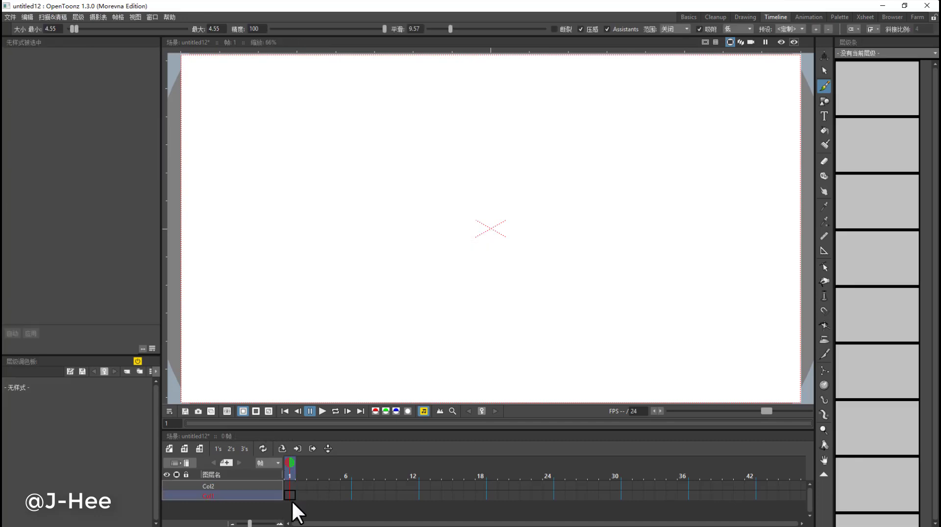
Create a new Assistants Level in frame 1 of Col1.
left_click(293, 494)
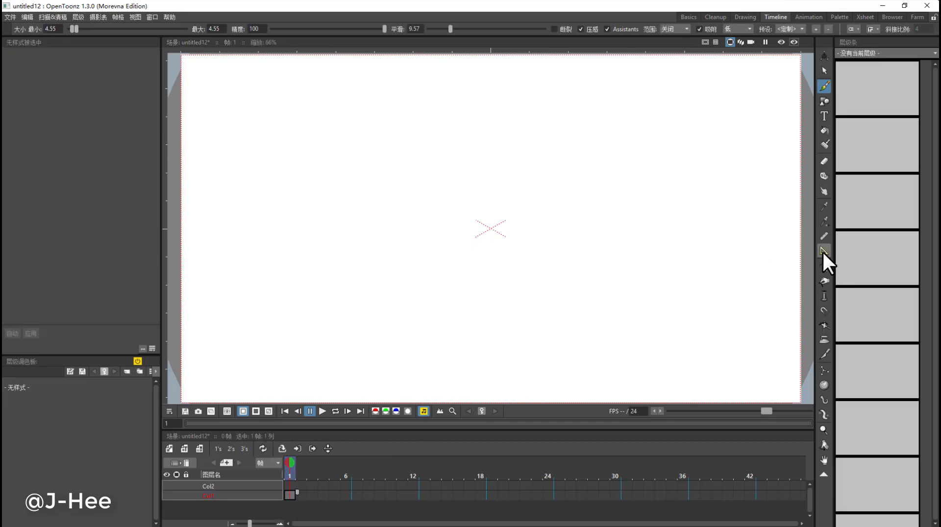
right_click(287, 493)
left_click(346, 461)
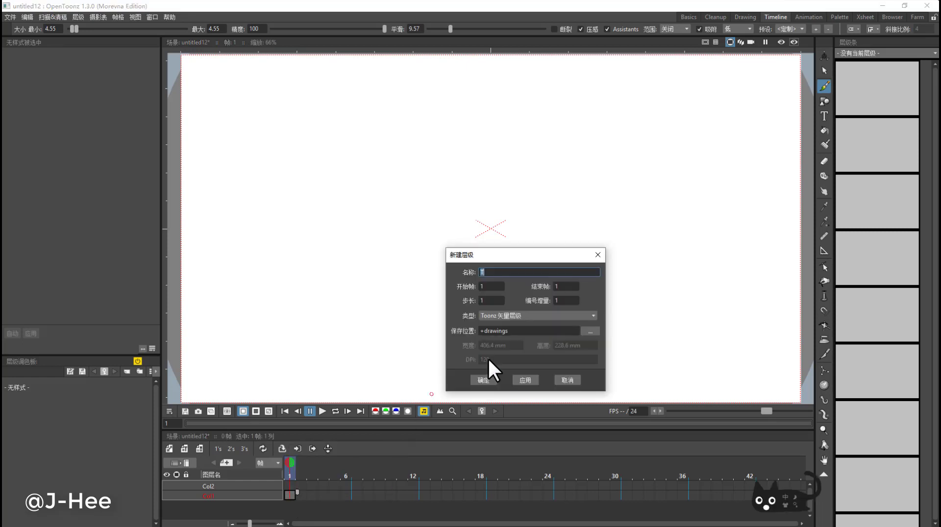
left_click(516, 317)
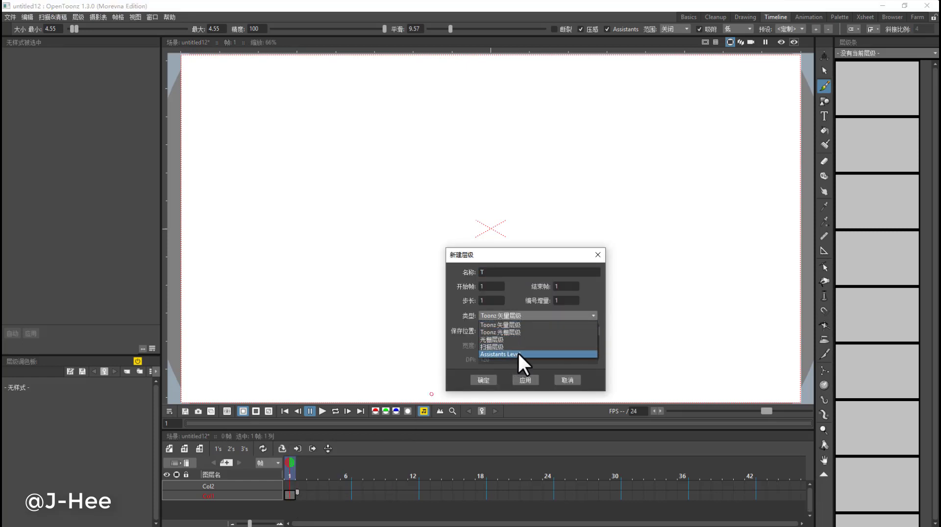
left_click(524, 351)
left_click(490, 381)
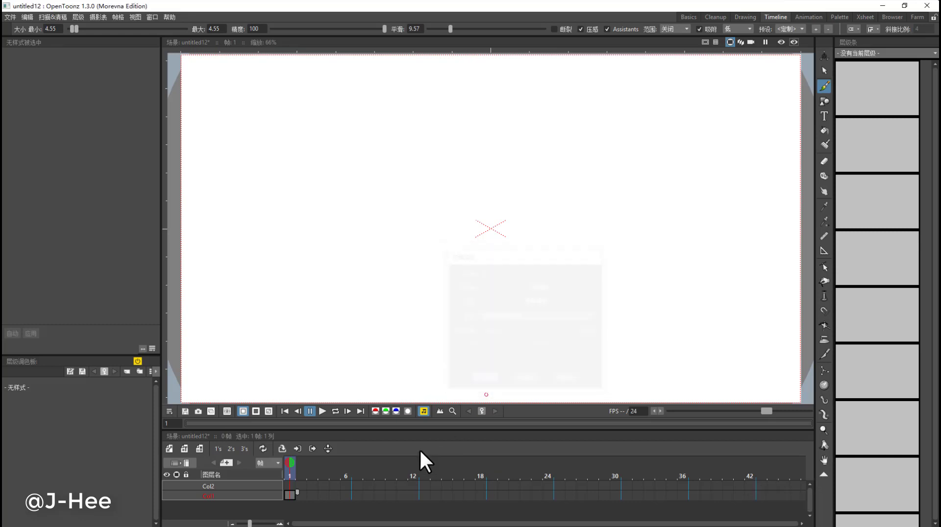
Add a Line assistant as a nearly horizontal horizon and adjust its two handles so it passes through the canvas centre.
left_click(824, 251)
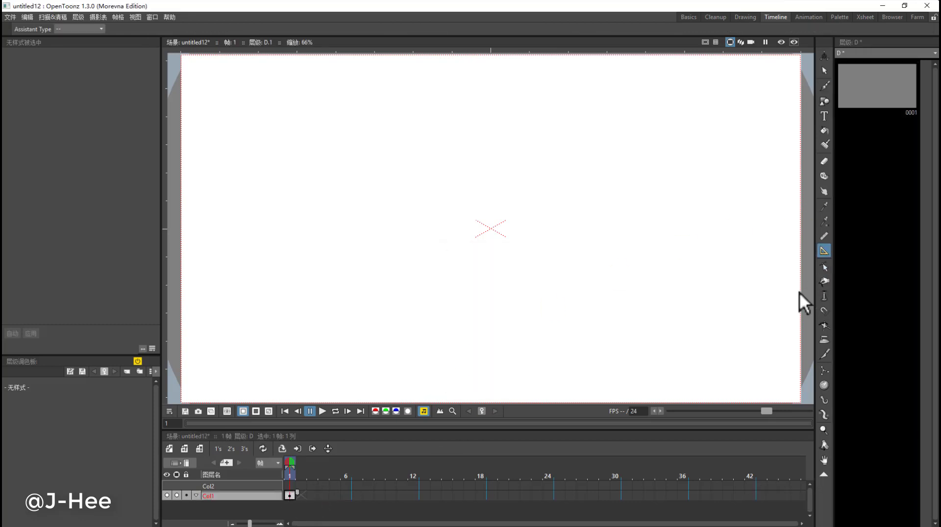
left_click(101, 27)
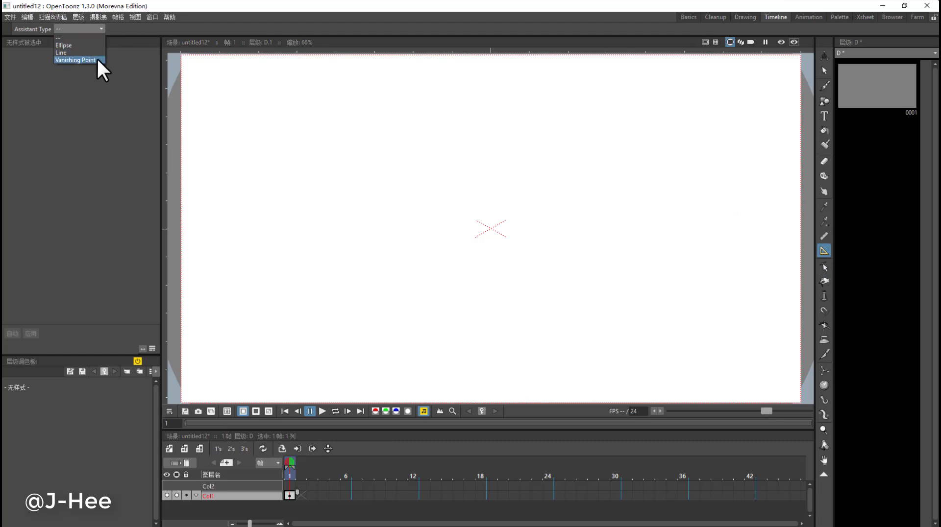
left_click(94, 51)
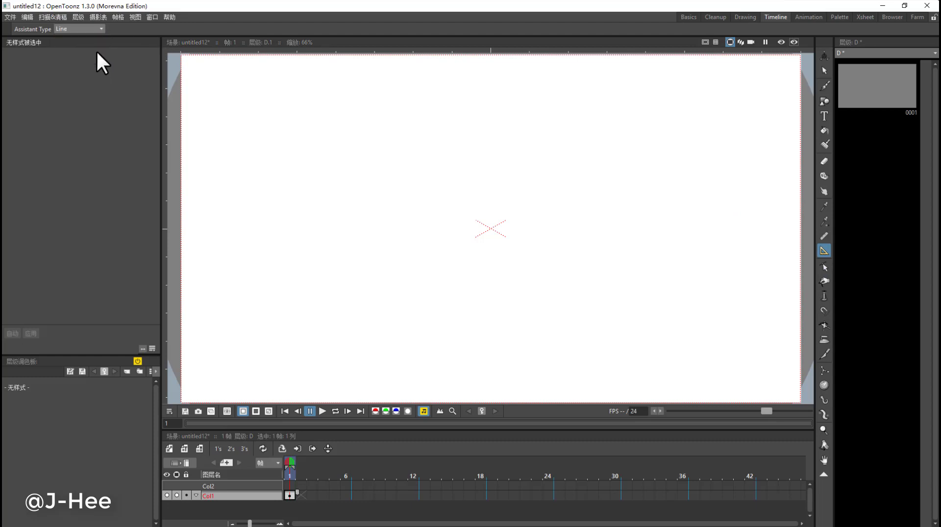
left_click_drag(319, 246, 479, 234)
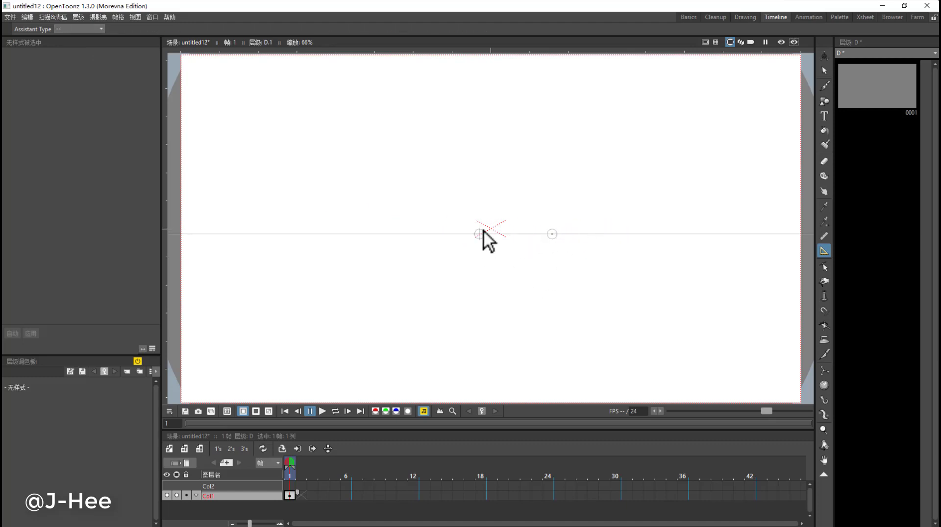
left_click_drag(483, 230, 474, 238)
left_click_drag(551, 237, 553, 228)
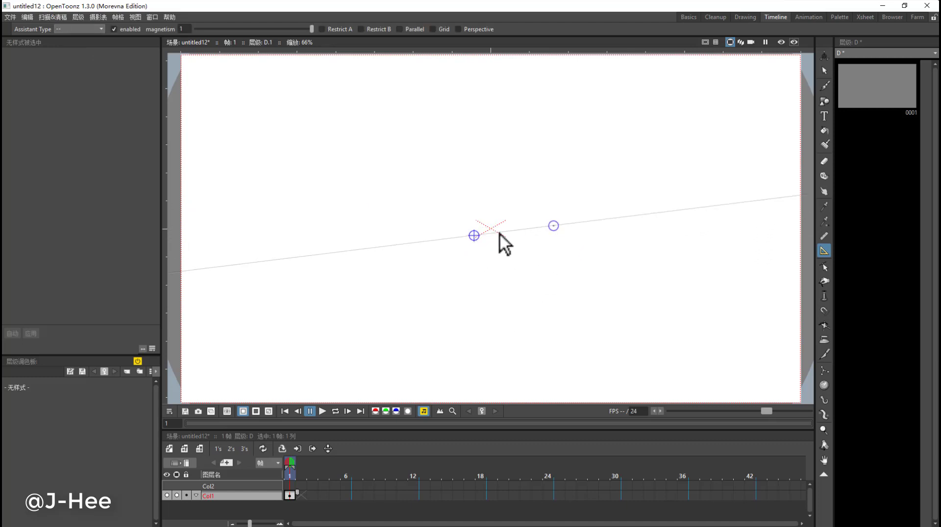
left_click_drag(475, 236, 475, 230)
left_click_drag(554, 226, 554, 227)
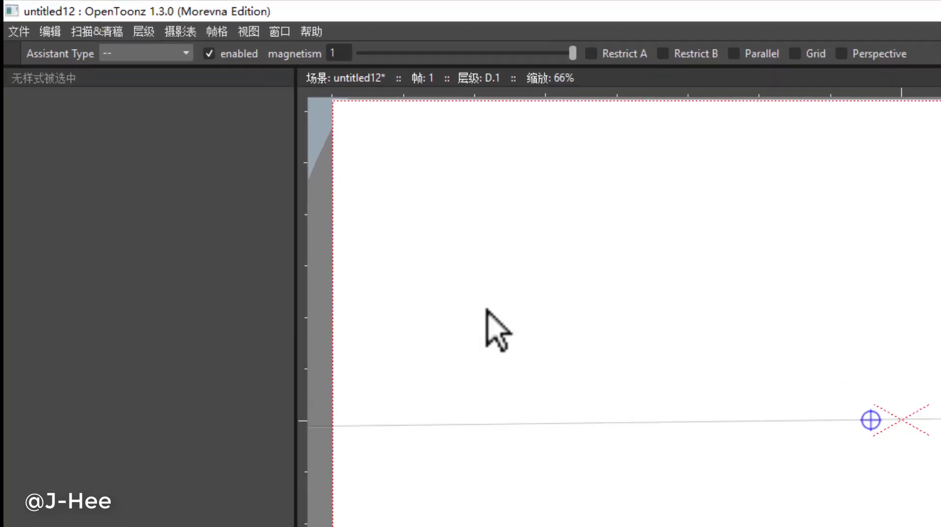
Add a second Line assistant running vertically through the canvas centre, and move the horizon's left handle farther out along the line.
left_click(95, 30)
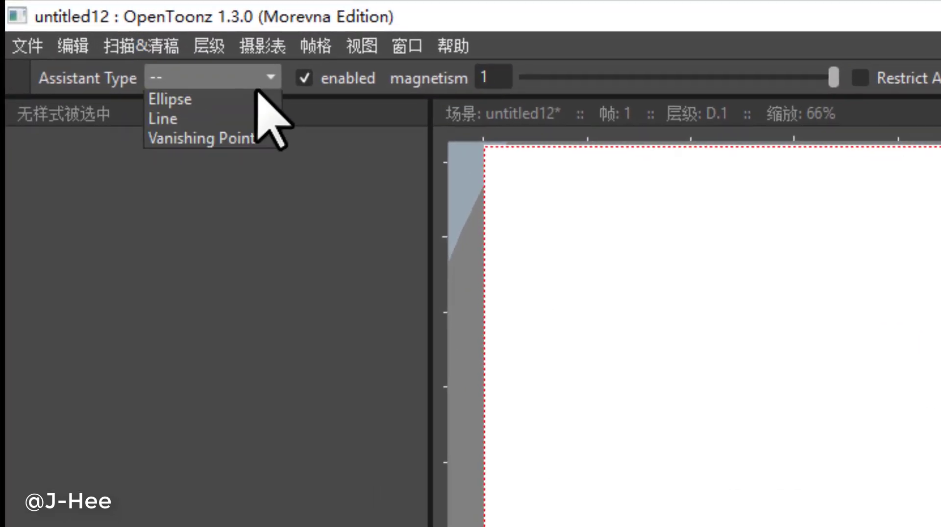
left_click(91, 51)
left_click(513, 168)
left_click_drag(512, 168, 514, 266)
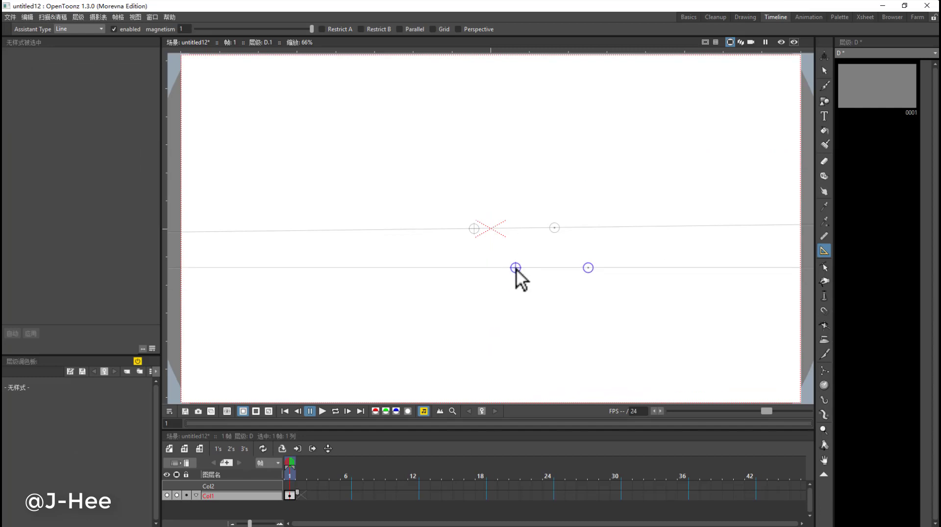
left_click_drag(587, 267, 512, 160)
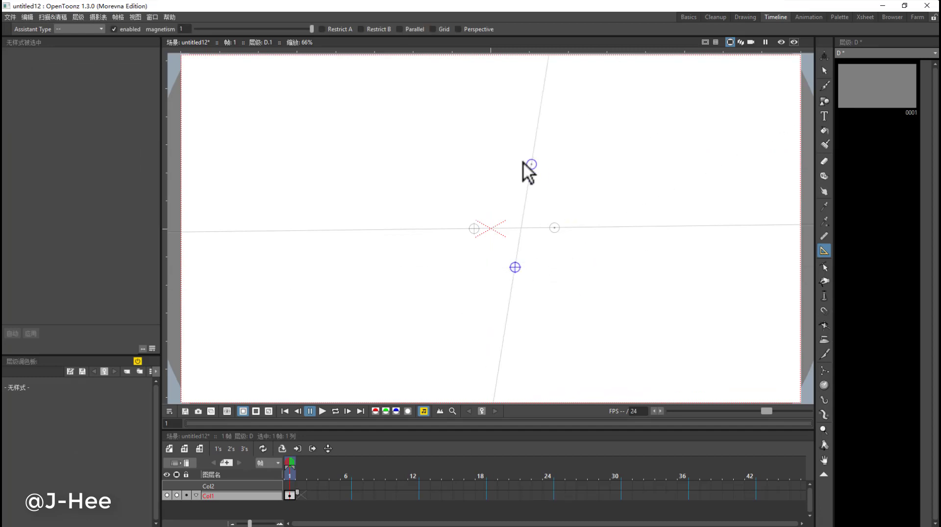
left_click_drag(513, 267, 483, 322)
left_click_drag(513, 158, 490, 156)
left_click_drag(489, 324, 492, 326)
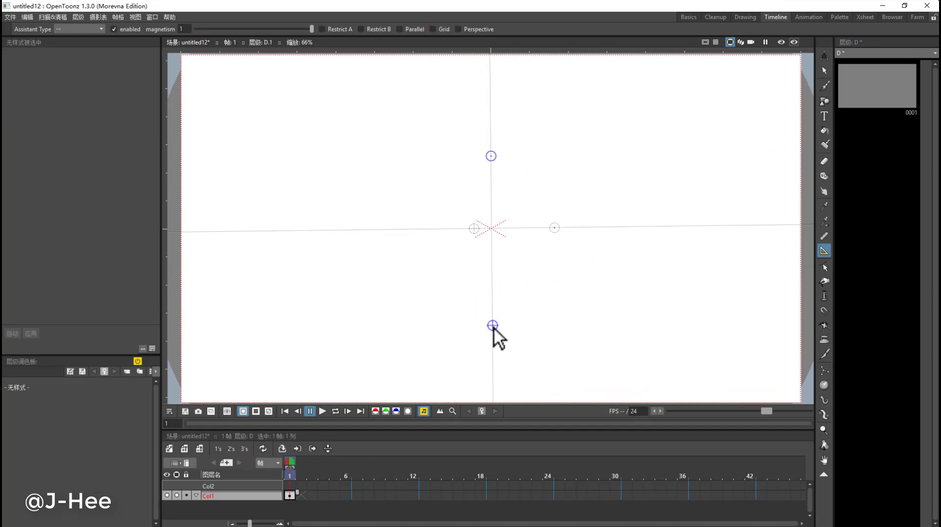
left_click_drag(493, 155, 491, 155)
left_click_drag(474, 228, 324, 233)
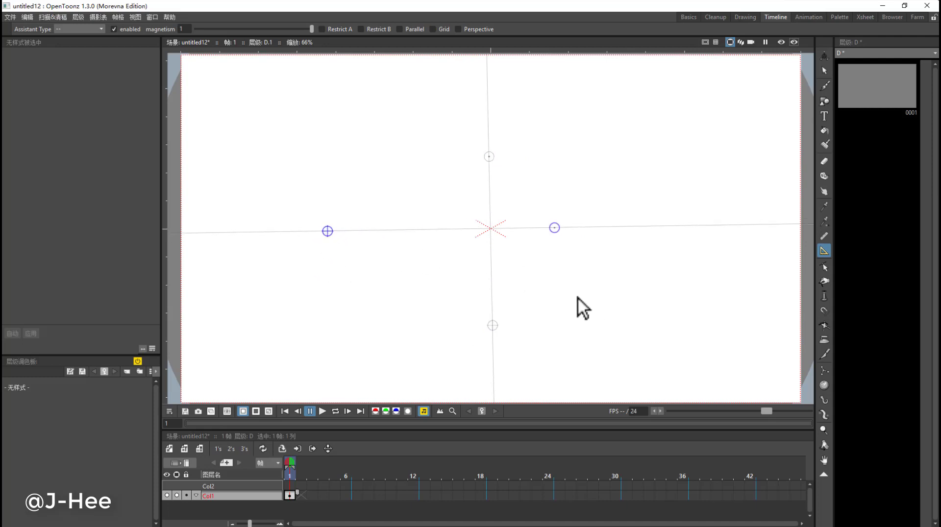
Add a Vanishing Point assistant on the right part of the horizon and shift it farther towards the canvas's right edge.
left_click(102, 28)
left_click(95, 59)
left_click(647, 227)
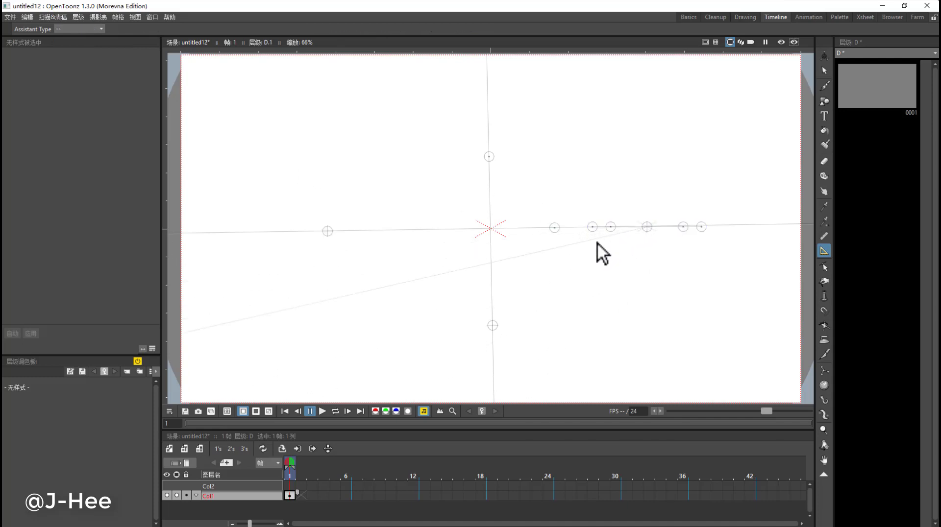
scroll(597, 242, "down", 2)
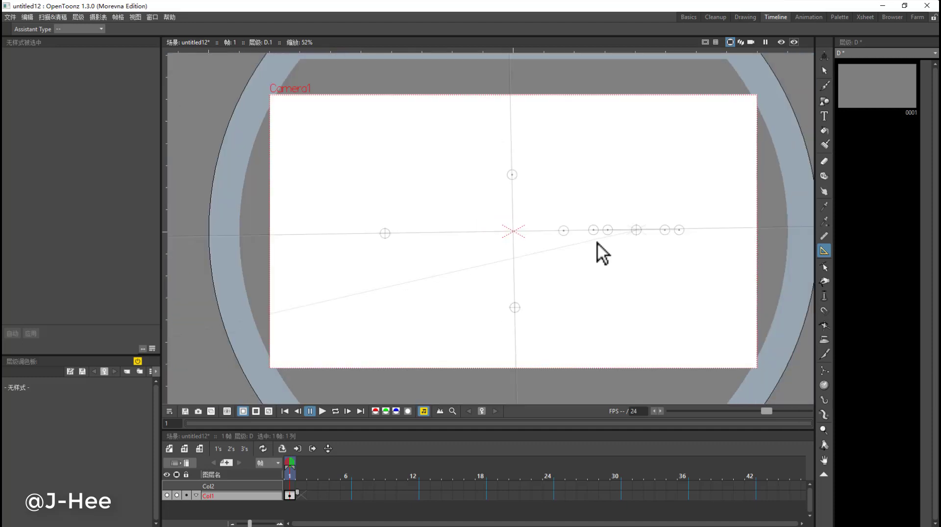
left_click(680, 230)
left_click_drag(679, 230, 709, 229)
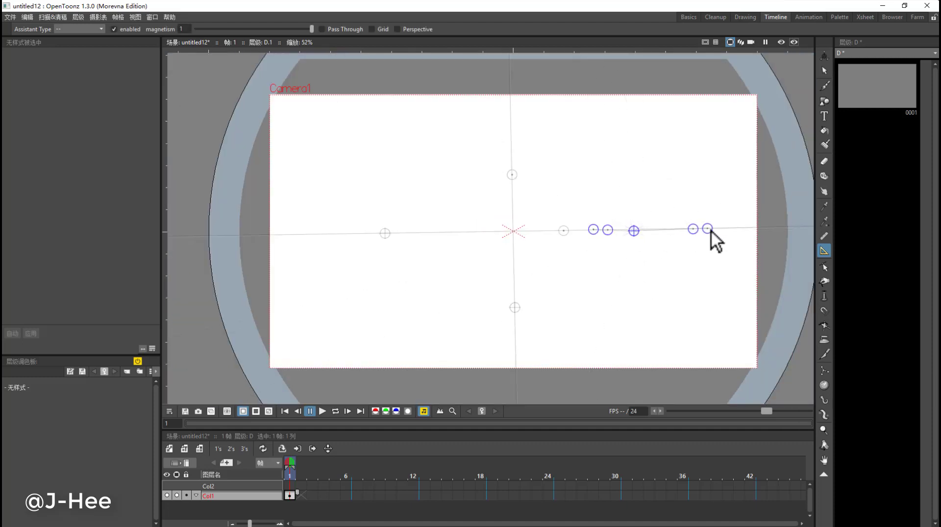
left_click_drag(635, 231, 707, 228)
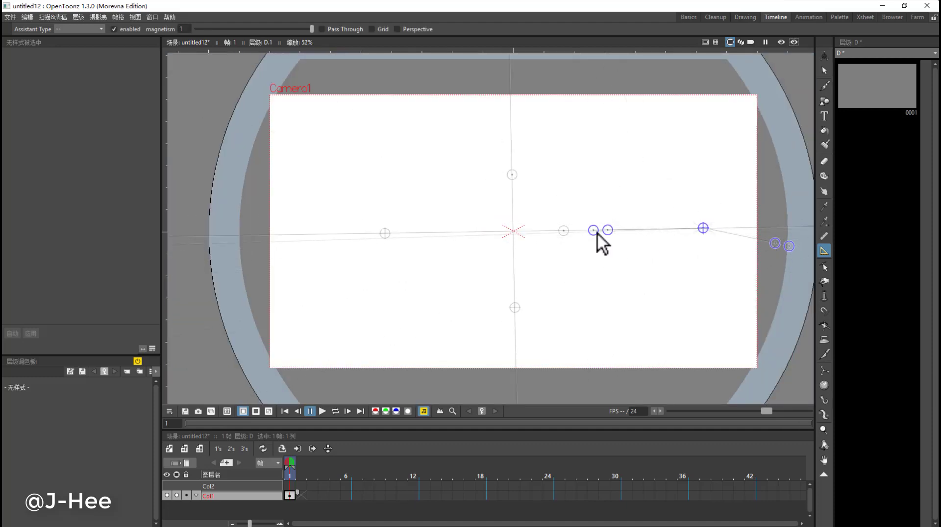
Swing the right vanishing point's guide handles down to the lower left so both guides cross the area below the horizon.
mouse_move(595, 231)
left_mouse_down()
mouse_move(587, 243)
mouse_move(582, 230)
left_mouse_up()
left_click_drag(640, 231, 458, 337)
left_click(667, 313)
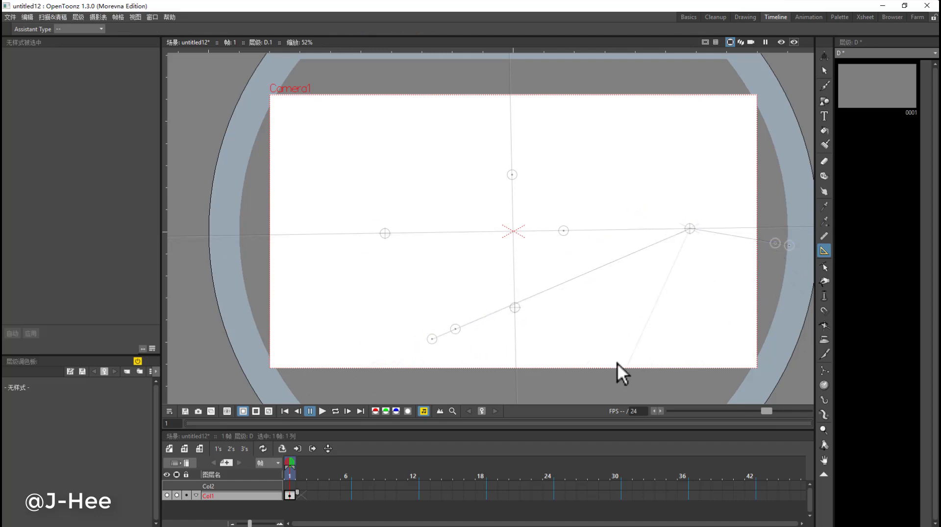
left_click_drag(775, 244, 506, 387)
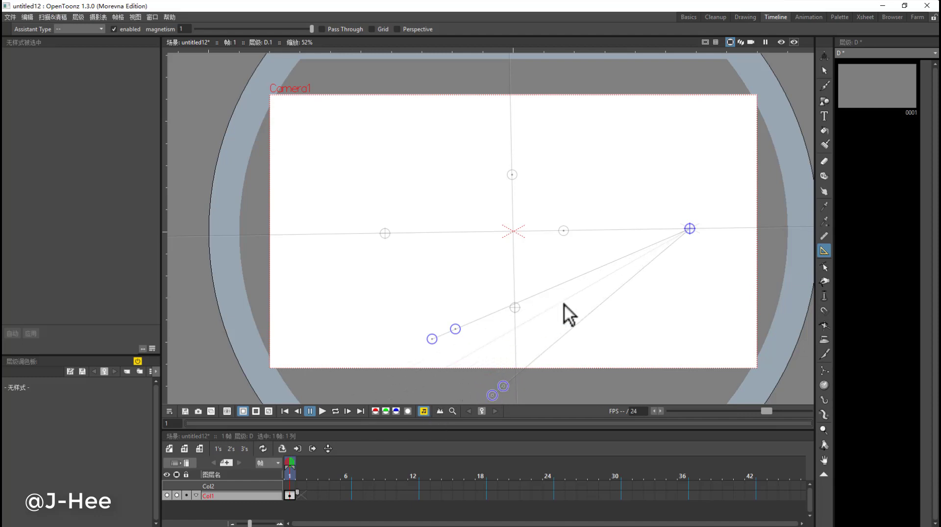
Add a second Vanishing Point on the left part of the horizon and aim its two guides towards the lower right.
left_click(98, 29)
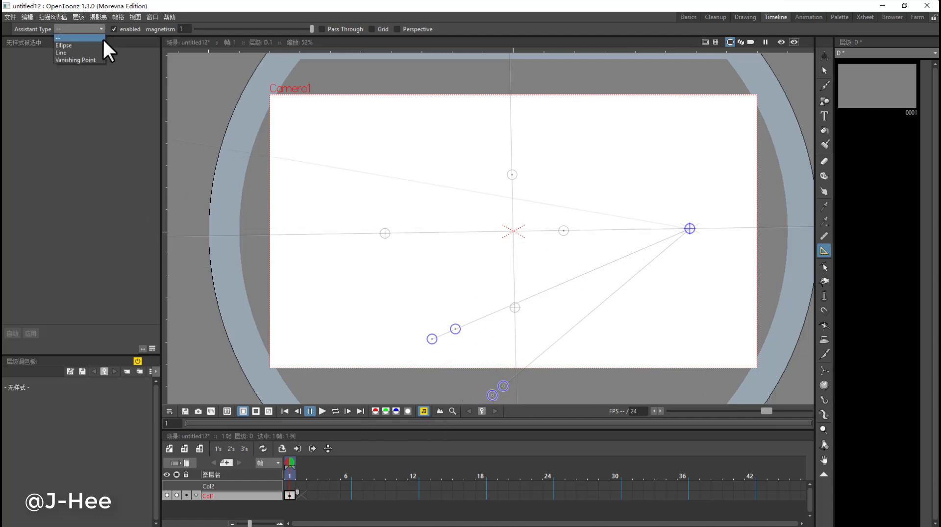
left_click(98, 60)
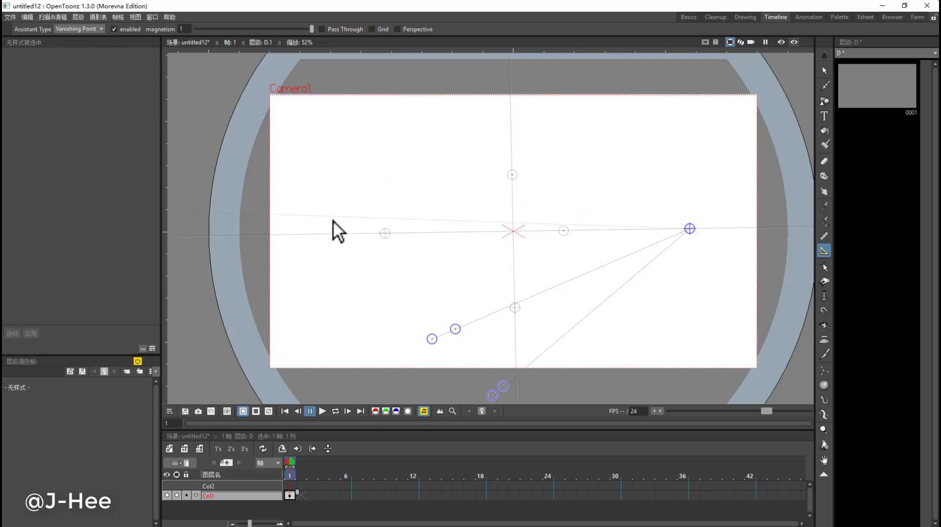
left_click(331, 234)
left_click_drag(375, 234, 417, 317)
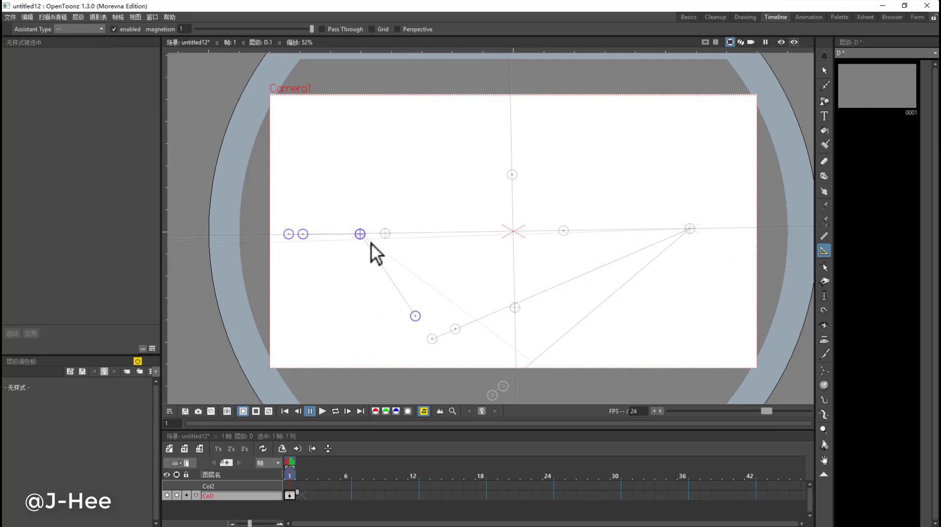
key("ctrl+z")
left_click_drag(359, 236, 655, 361)
left_click_drag(302, 235, 571, 428)
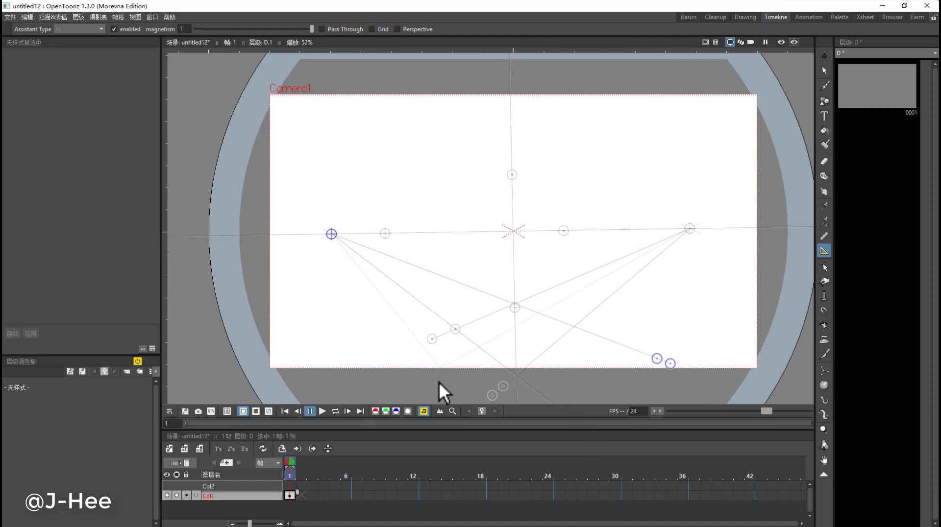
Enable Grid and Perspective for the right vanishing point and place its grid handles below that point to form a floor grid.
left_click_drag(455, 331, 407, 355)
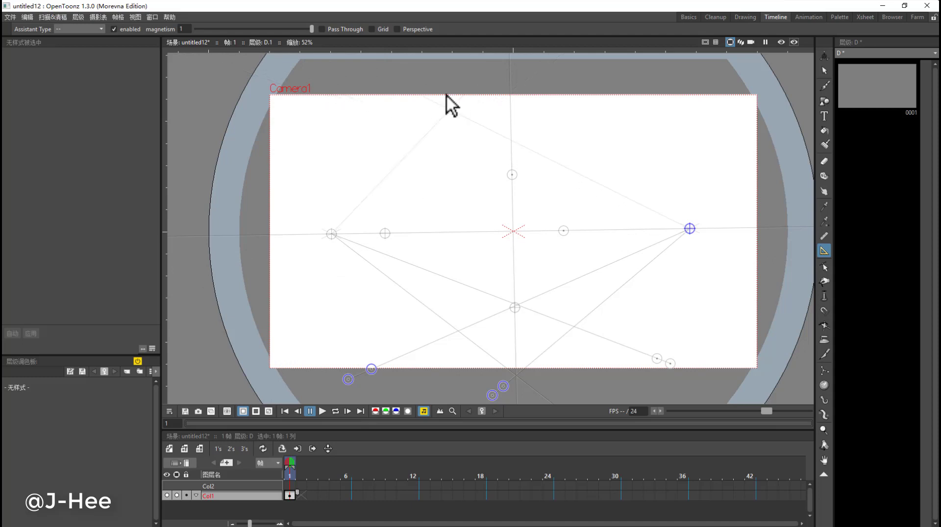
left_click(397, 29)
left_click(372, 29)
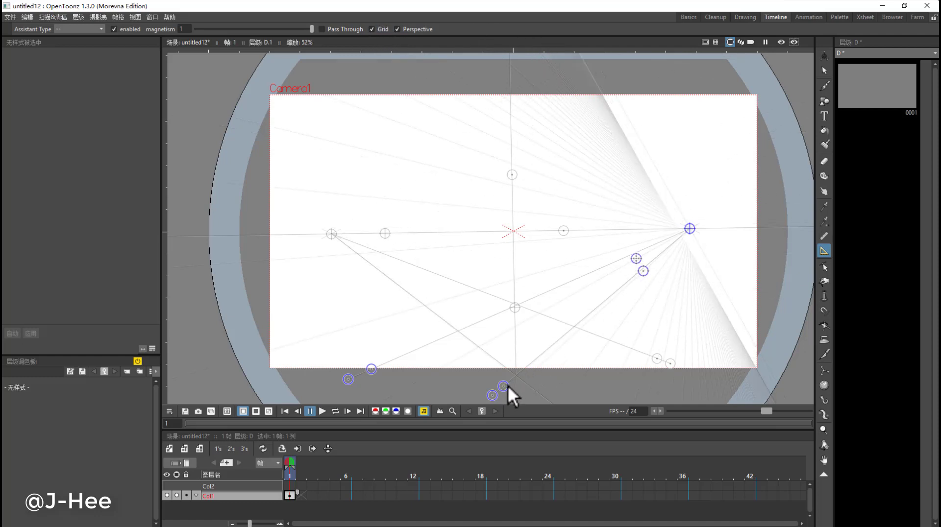
left_click_drag(504, 388, 502, 389)
left_click_drag(636, 258, 722, 269)
scroll(675, 280, "up", 2)
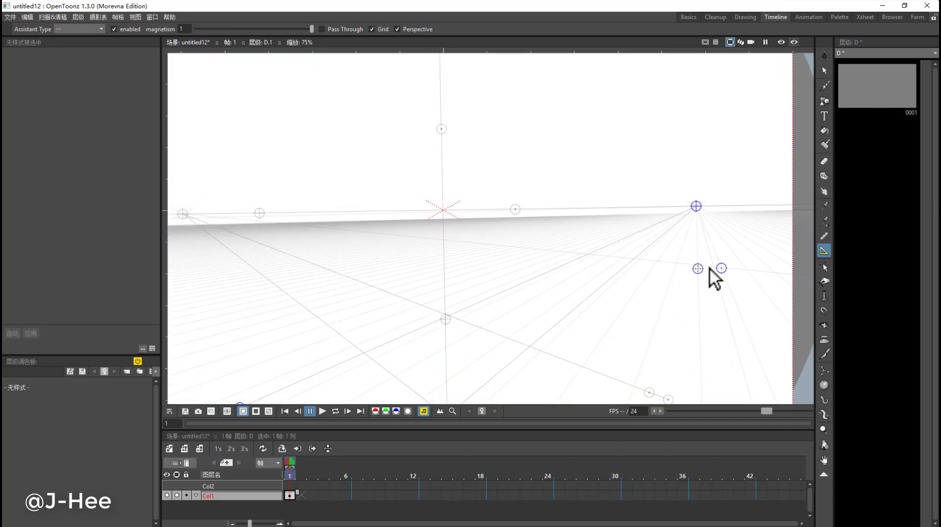
scroll(710, 268, "up", 2)
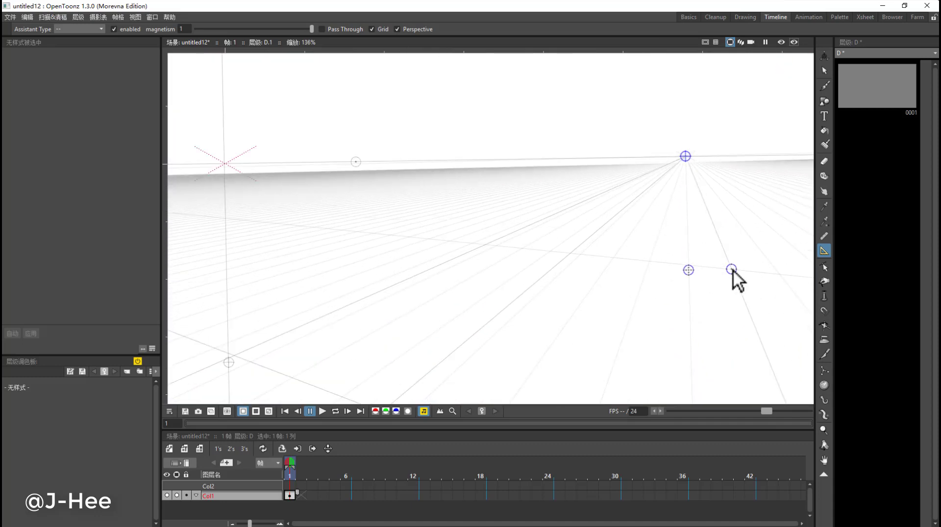
left_click_drag(734, 269, 731, 275)
Enable Grid and Perspective for the left vanishing point.
scroll(398, 226, "down", 5)
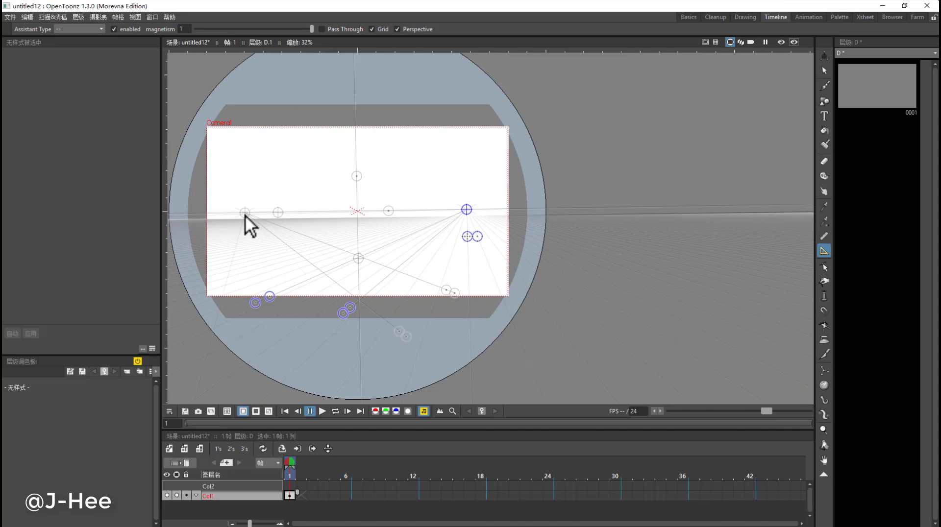
left_click(245, 215)
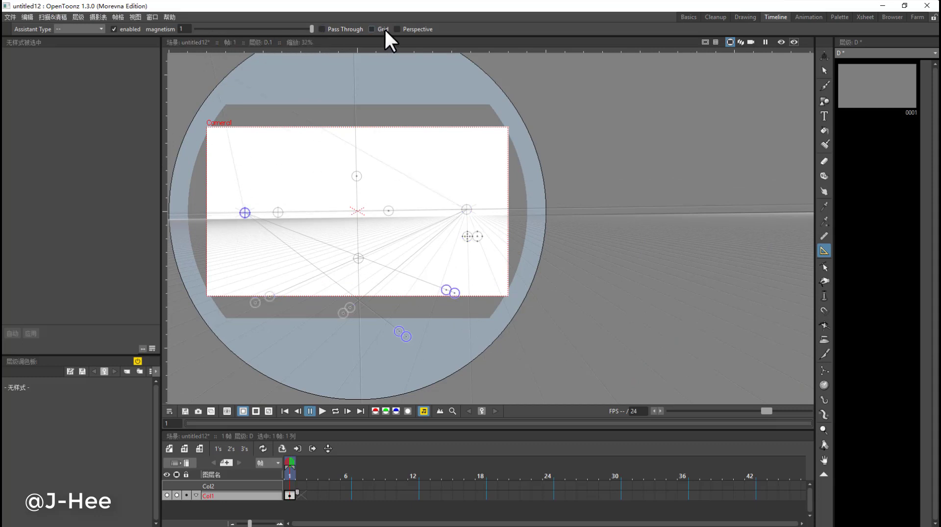
left_click(372, 29)
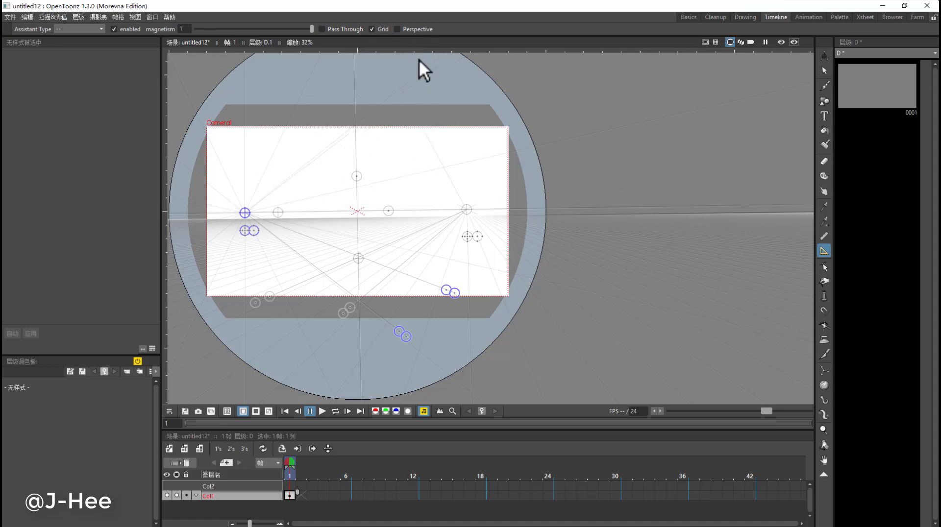
left_click(397, 29)
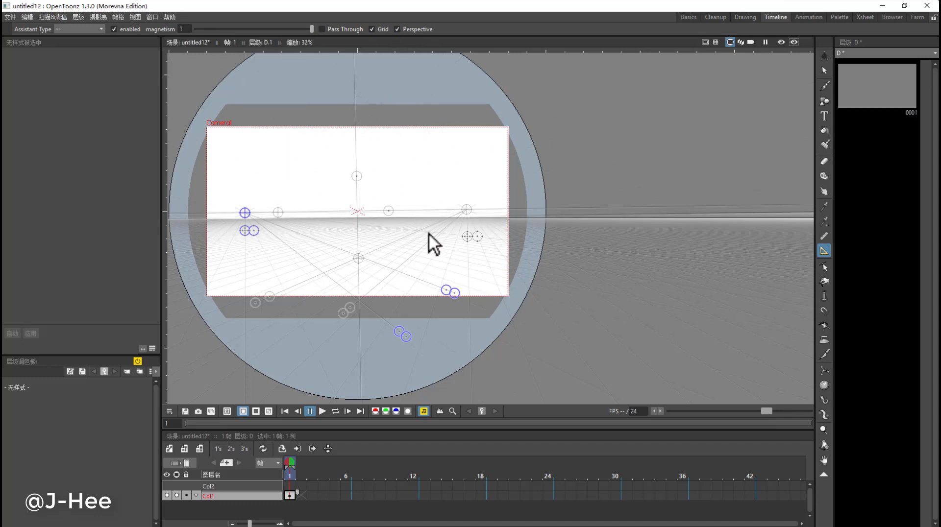
Enable Parallel and Grid for the vertical line assistant at the centre of the canvas.
scroll(485, 229, "up", 2)
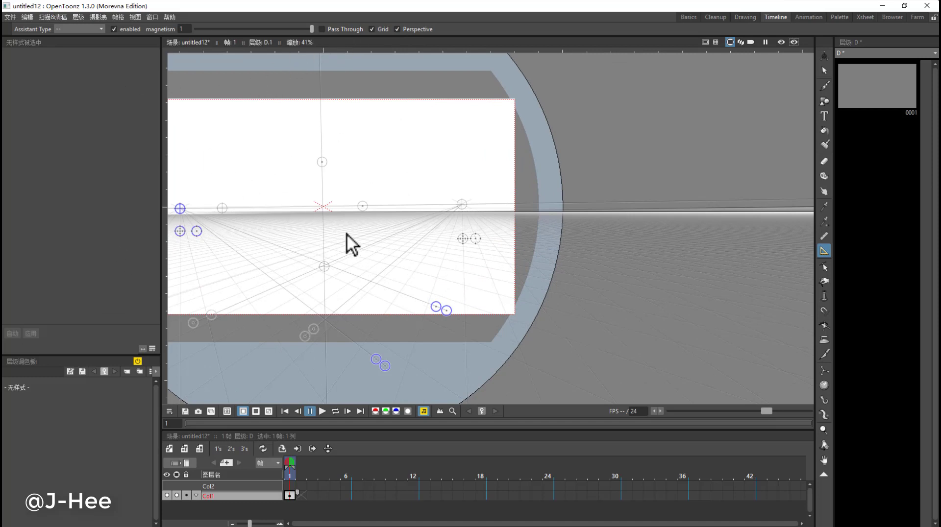
left_click(321, 161)
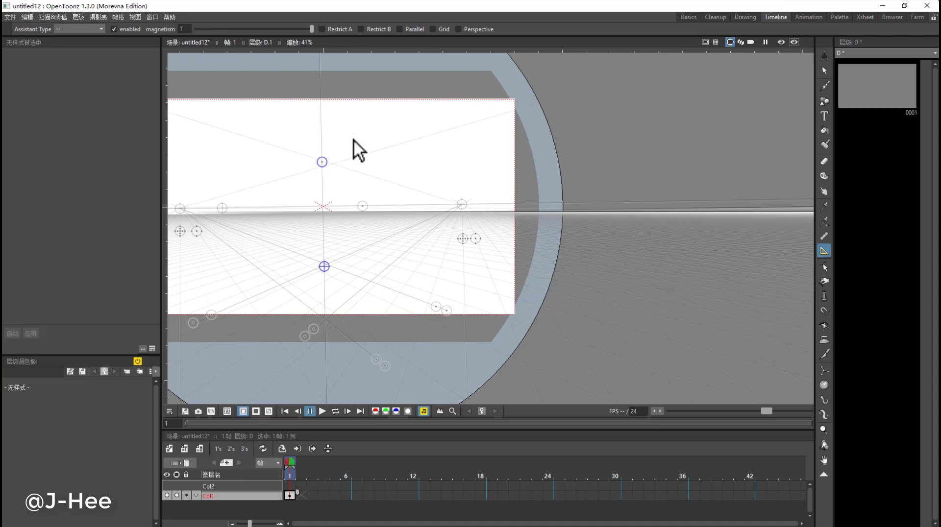
left_click(400, 29)
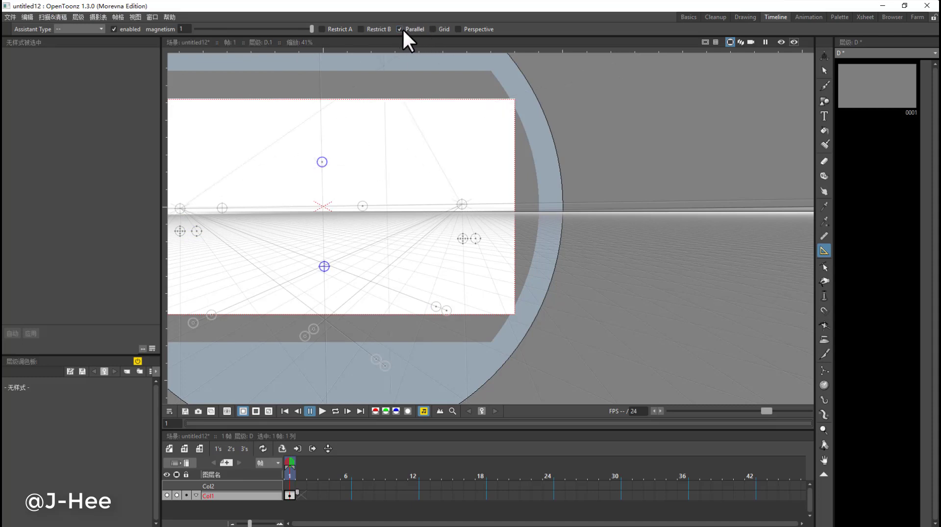
left_click(433, 29)
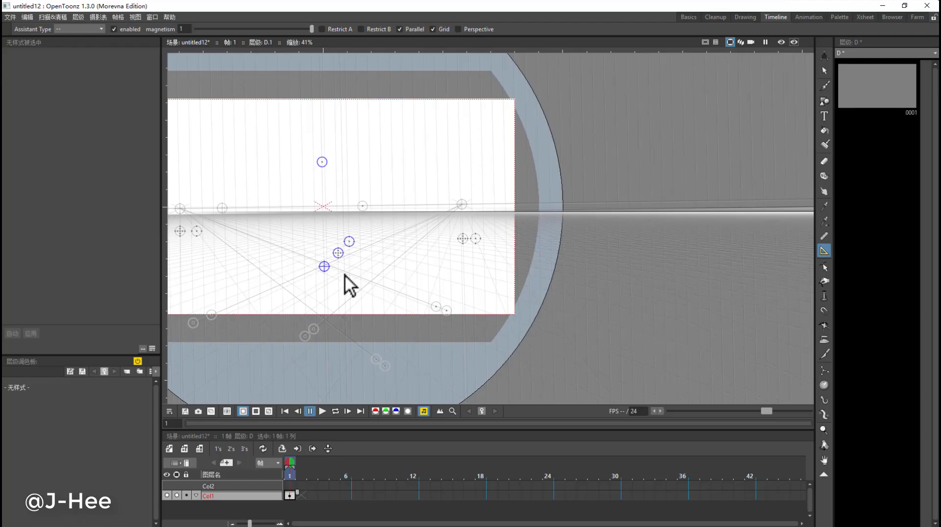
Enable Parallel and Grid for the horizontal line assistant along the horizon to complete the square background grid.
left_click(364, 207)
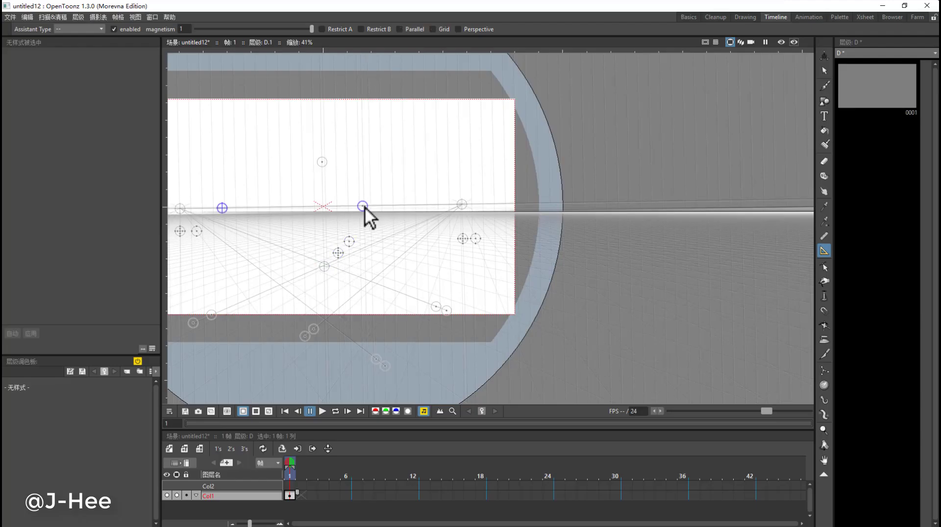
left_click(399, 29)
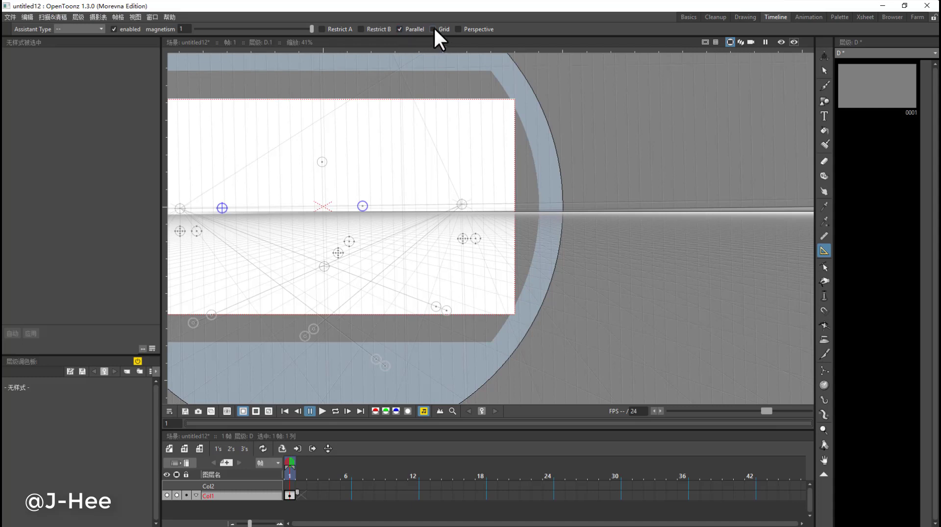
left_click(432, 29)
Create a new Toonz vector level named T in the empty Col2 column.
left_click(265, 484)
left_click(168, 449)
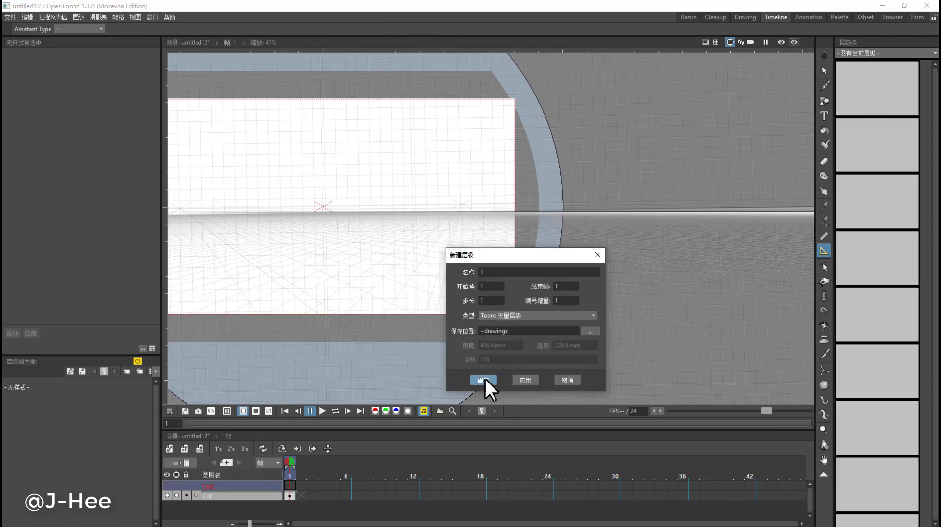
left_click(484, 379)
Paint a black cube in two-point perspective on the floor grid below the canvas centre with the Brush tool.
left_click(824, 88)
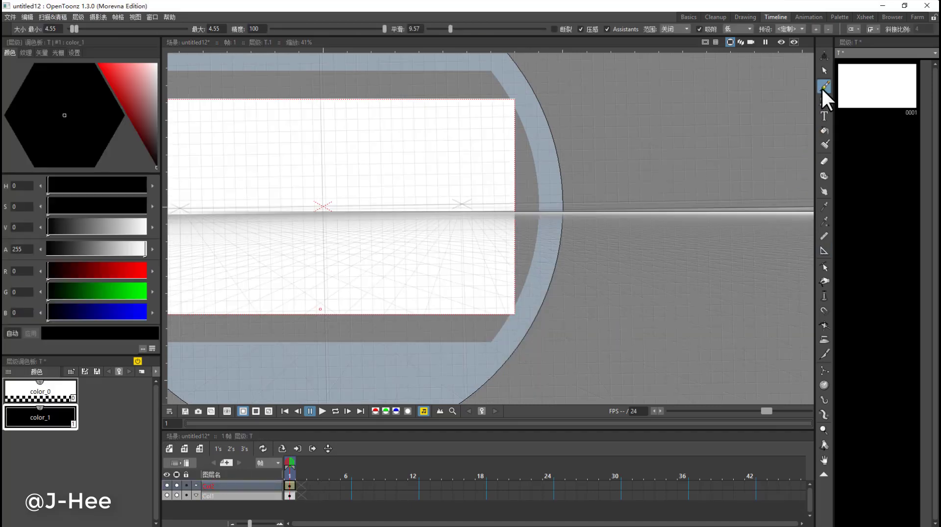
left_click_drag(515, 284, 715, 273)
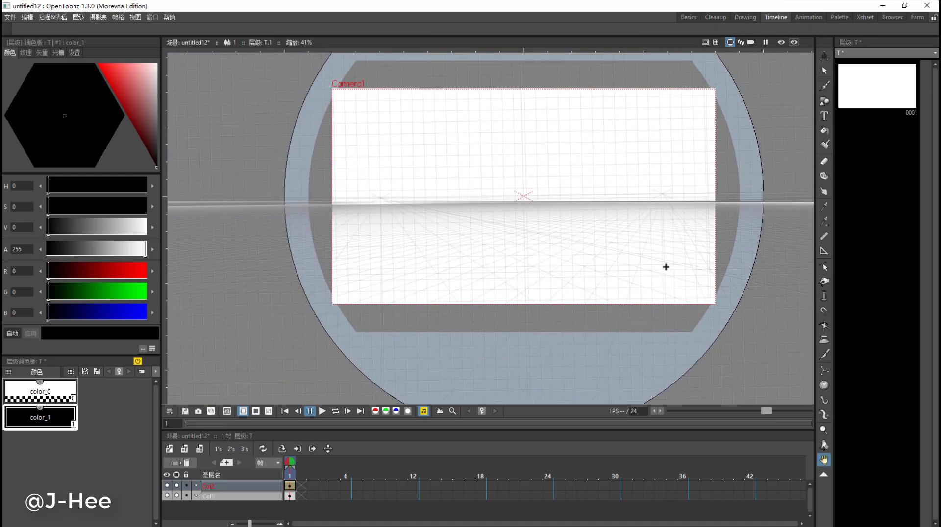
mouse_move(525, 284)
left_mouse_down()
mouse_move(525, 231)
mouse_move(559, 252)
mouse_move(559, 265)
left_mouse_up()
mouse_move(525, 231)
left_mouse_down()
mouse_move(489, 223)
mouse_move(489, 262)
mouse_move(526, 286)
left_mouse_up()
Paint the front face and first side edges of a smaller box on the right, just below the horizon.
left_click_drag(488, 222, 639, 210)
key("ctrl+z")
left_click_drag(640, 210, 640, 240)
mouse_move(608, 211)
left_mouse_down()
mouse_move(633, 243)
mouse_move(609, 234)
left_mouse_up()
mouse_move(609, 234)
left_mouse_down()
mouse_move(639, 240)
mouse_move(657, 210)
mouse_move(660, 239)
mouse_move(643, 236)
left_mouse_up()
scroll(627, 385, "up", 4)
left_click_drag(651, 204, 580, 383)
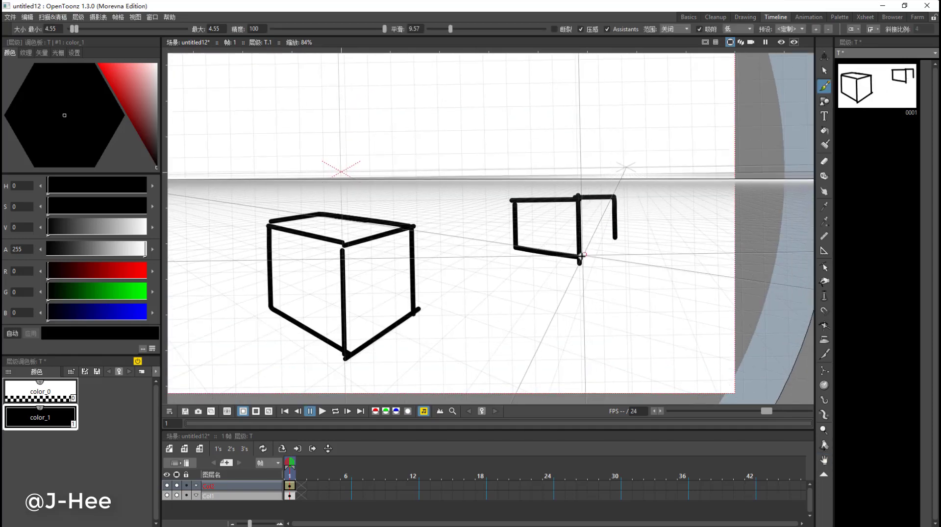
Undo the last strokes of the right box and repaint its top and right side towards the vanishing points.
key("ctrl+z")
key("ctrl+z")
key("ctrl+z")
key("ctrl+z")
left_click_drag(580, 199, 596, 189)
left_click_drag(511, 200, 594, 188)
left_click_drag(596, 188, 597, 214)
mouse_move(600, 214)
left_mouse_down()
mouse_move(581, 260)
mouse_move(618, 260)
left_mouse_up()
left_click_drag(596, 187, 694, 292)
Paint a box above the horizon near the centre, with a square front and its left side and underside showing.
left_click_drag(476, 176, 476, 104)
left_click_drag(476, 105, 547, 104)
left_click_drag(545, 104, 545, 175)
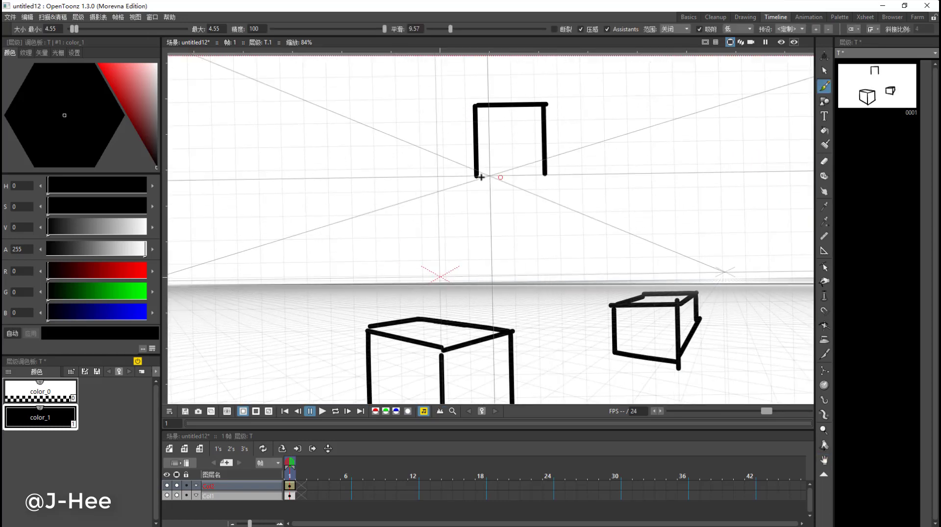
left_click_drag(476, 175, 548, 175)
mouse_move(475, 104)
left_mouse_down()
mouse_move(433, 125)
mouse_move(435, 186)
left_mouse_up()
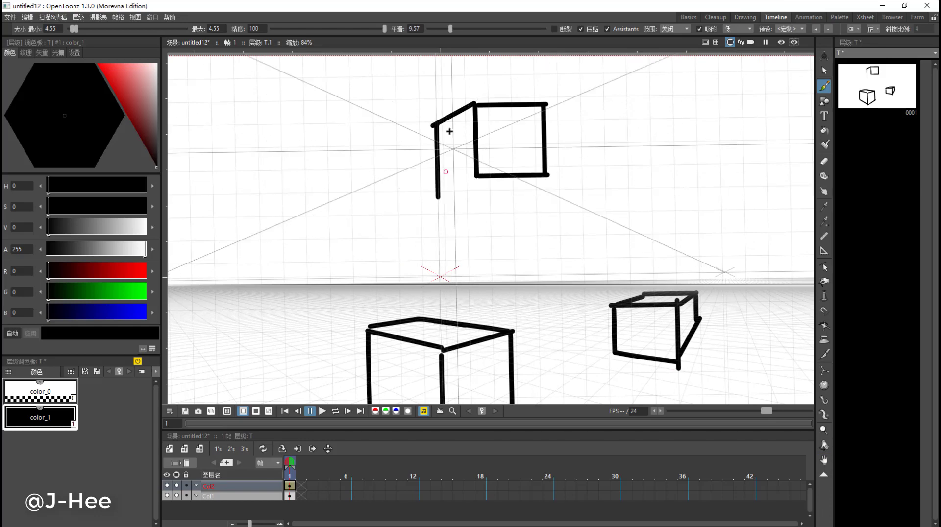
key("ctrl+z")
mouse_move(435, 126)
left_mouse_down()
mouse_move(436, 181)
mouse_move(479, 175)
mouse_move(523, 188)
left_mouse_up()
Paint another box in the upper-left sky area, with a square front and long sides receding down to the left.
left_click_drag(358, 184, 599, 173)
left_click_drag(454, 108, 454, 178)
mouse_move(455, 107)
left_mouse_down()
mouse_move(525, 106)
mouse_move(527, 176)
left_mouse_up()
mouse_move(527, 176)
left_mouse_down()
mouse_move(456, 177)
mouse_move(419, 226)
mouse_move(465, 227)
mouse_move(456, 226)
left_mouse_up()
key("ctrl+z")
left_click_drag(456, 226, 528, 177)
left_click_drag(457, 107, 415, 200)
scroll(578, 218, "down", 5)
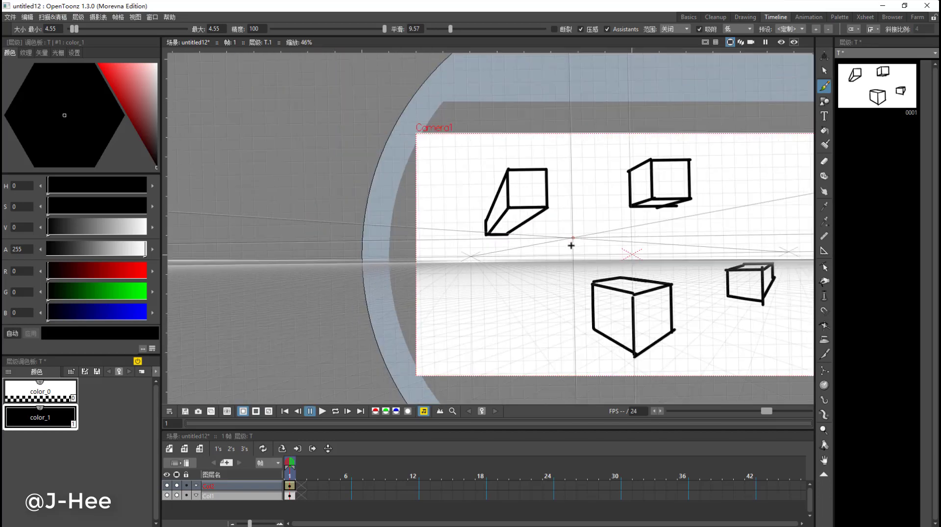
scroll(531, 263, "up", 1)
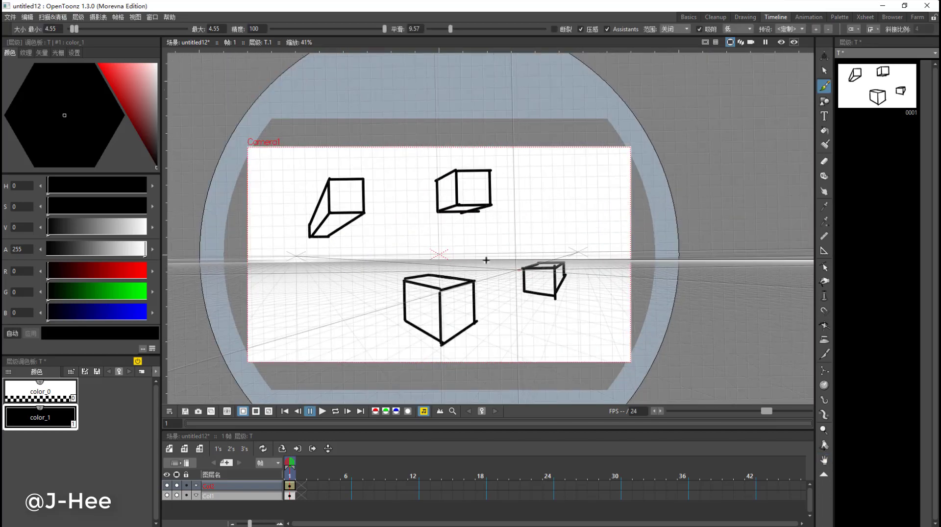